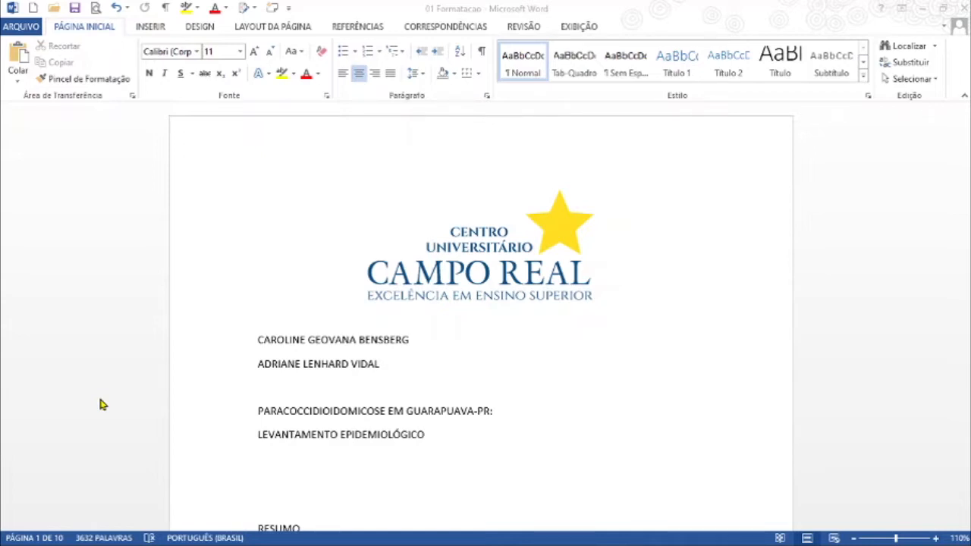
Step: Show the paragraph marks and other hidden formatting symbols in the document
{"action": "left_click", "coordinate": [103, 404]}
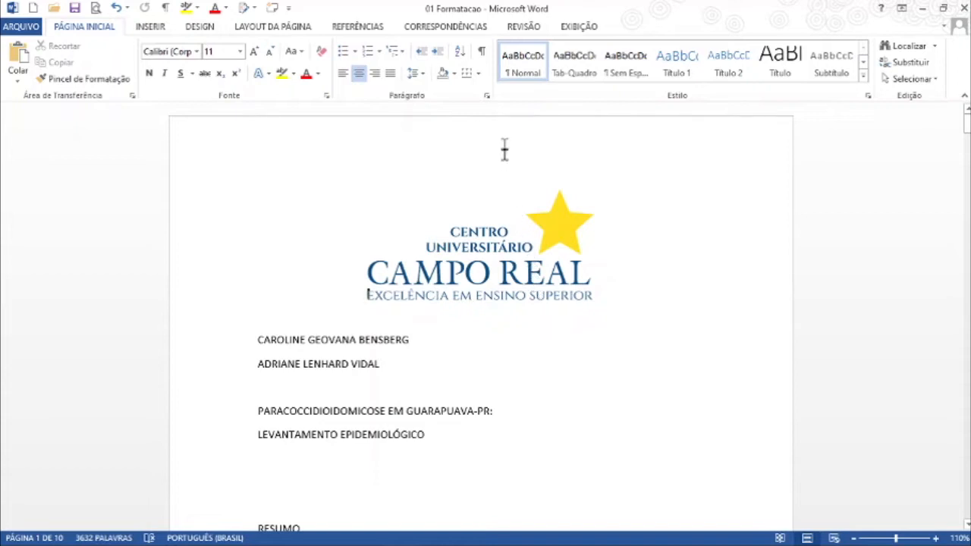
{"action": "left_click", "coordinate": [483, 58]}
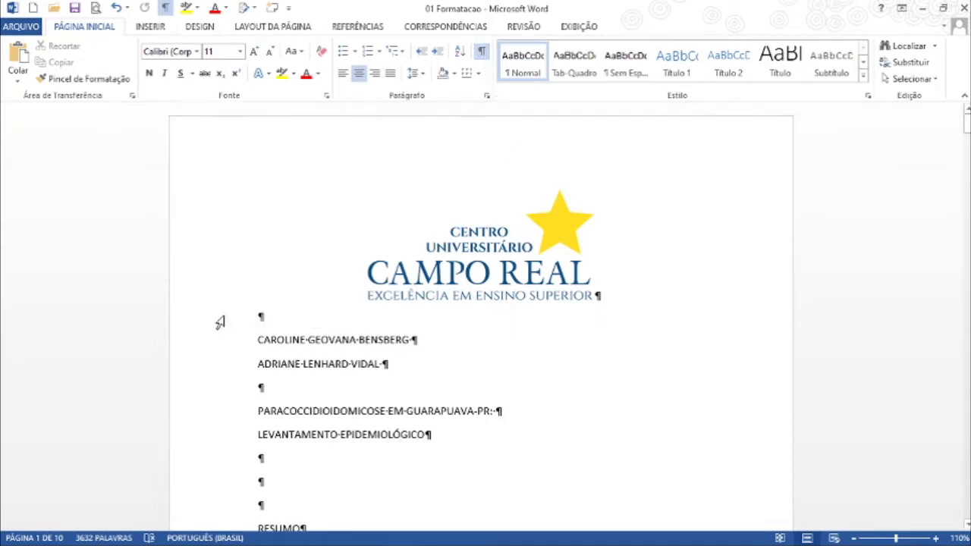
Step: Examine the paragraph marks and empty paragraphs around the author names, the title and the RESUMO heading on the first page
{"action": "left_click", "coordinate": [304, 340]}
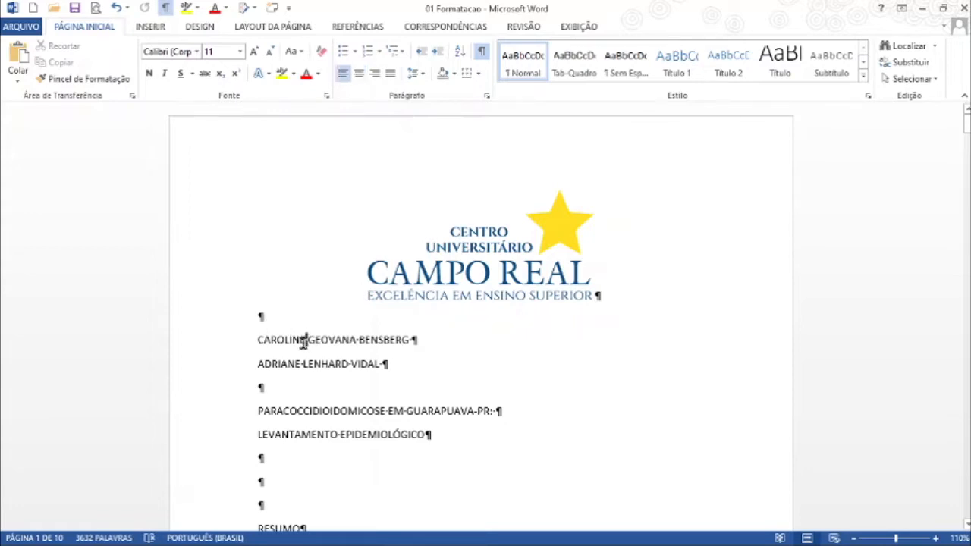
{"action": "scroll", "coordinate": [304, 340], "scroll_direction": "up", "scroll_amount": 12}
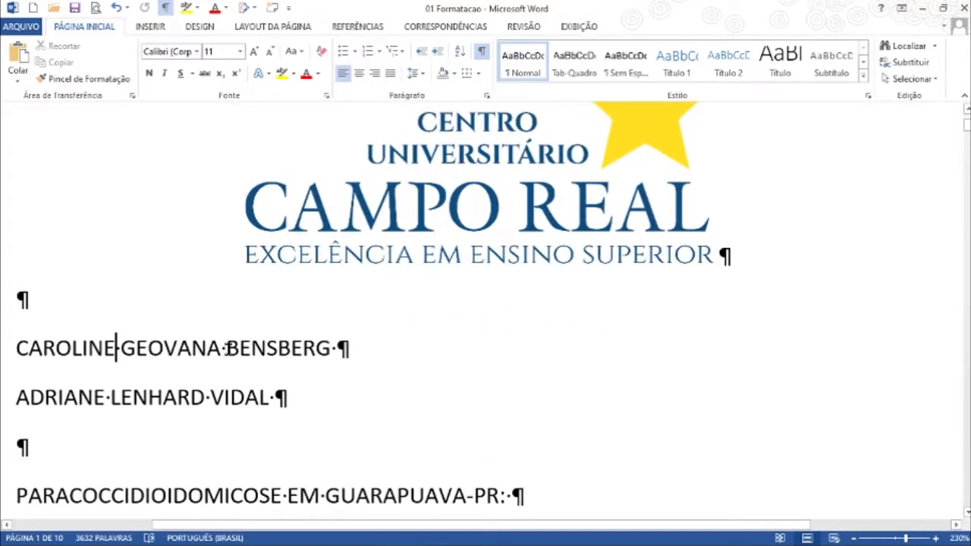
{"action": "scroll", "coordinate": [439, 420], "scroll_direction": "down", "scroll_amount": 2}
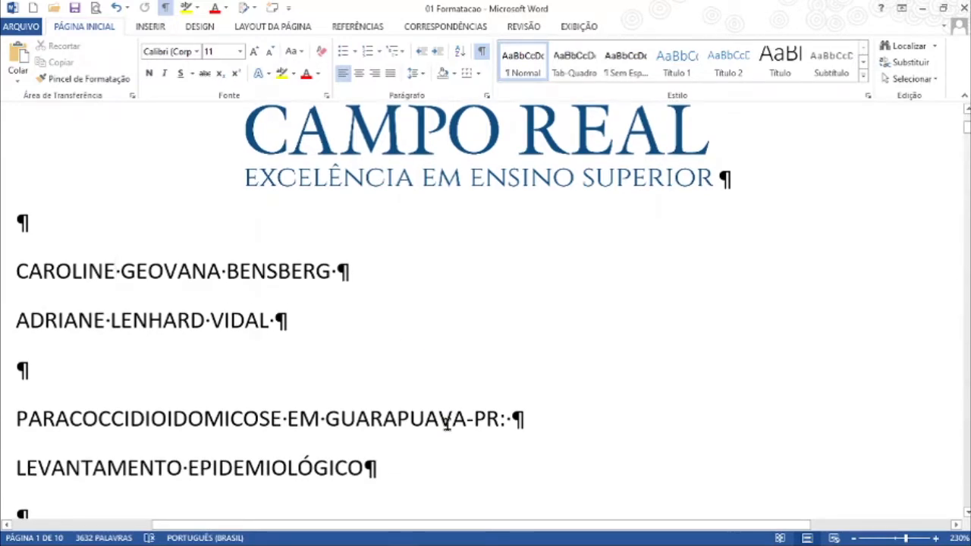
{"action": "scroll", "coordinate": [450, 429], "scroll_direction": "down", "scroll_amount": 1}
{"action": "scroll", "coordinate": [450, 429], "scroll_direction": "down", "scroll_amount": 7}
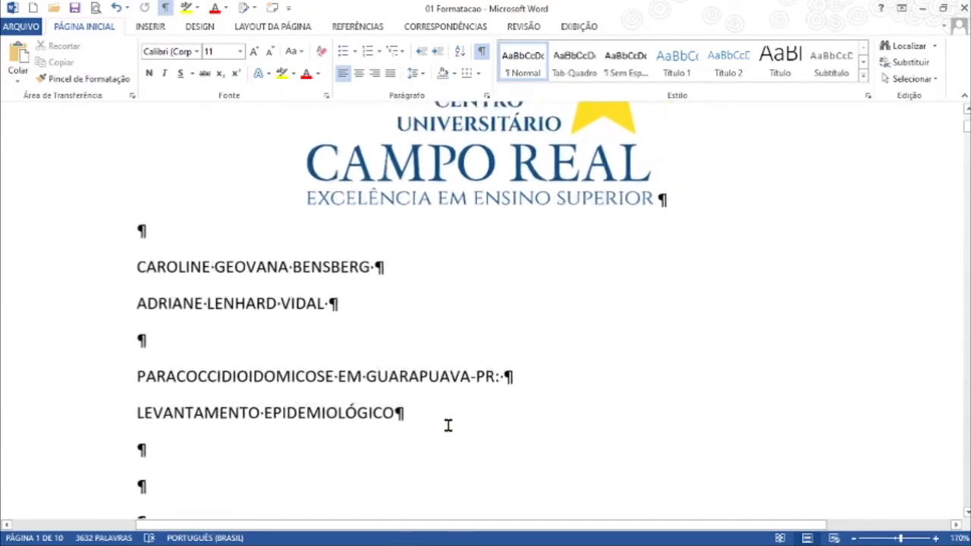
{"action": "scroll", "coordinate": [450, 426], "scroll_direction": "down", "scroll_amount": 5}
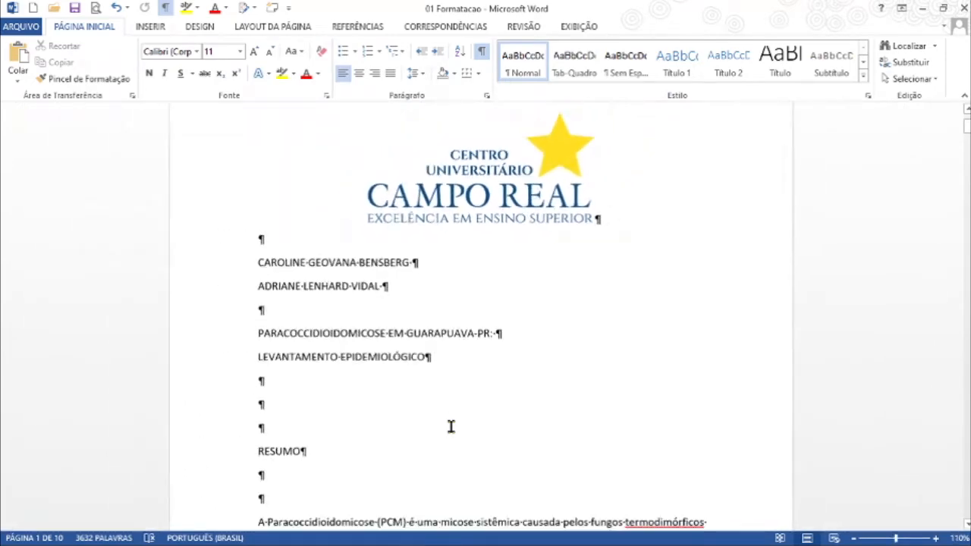
{"action": "scroll", "coordinate": [450, 426], "scroll_direction": "down", "scroll_amount": 2}
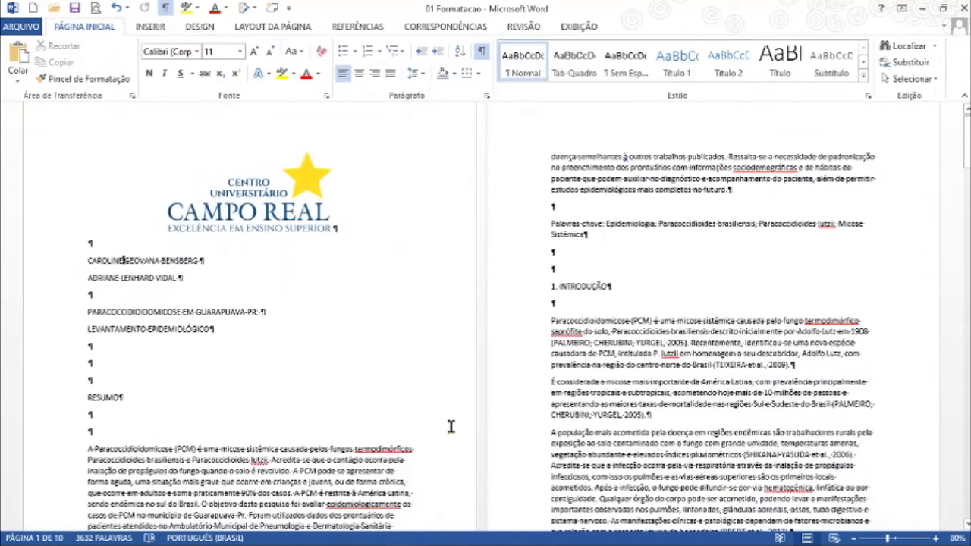
{"action": "scroll", "coordinate": [450, 426], "scroll_direction": "up", "scroll_amount": 1}
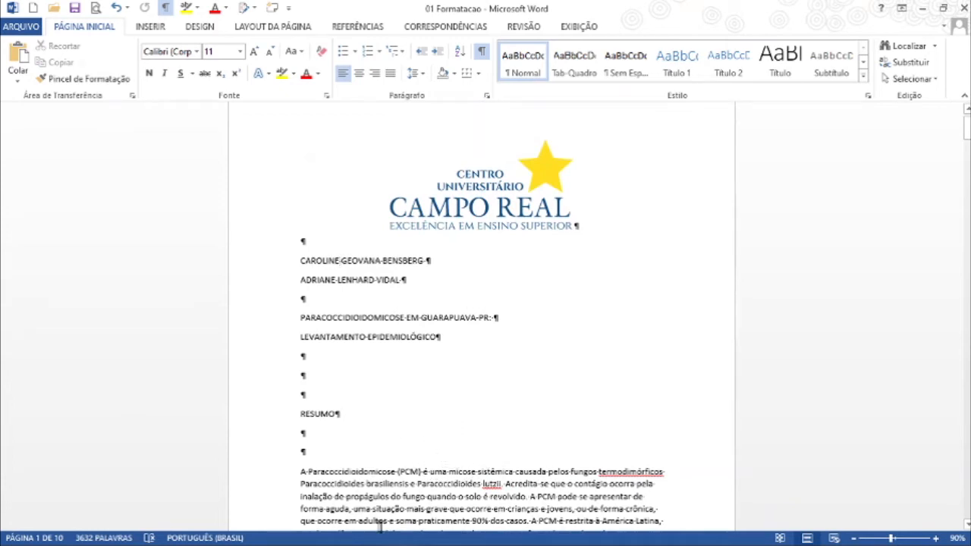
Step: Format the RESUMO heading as bold Arial, size 12
{"action": "mouse_move", "coordinate": [521, 530]}
{"action": "left_click", "coordinate": [258, 423]}
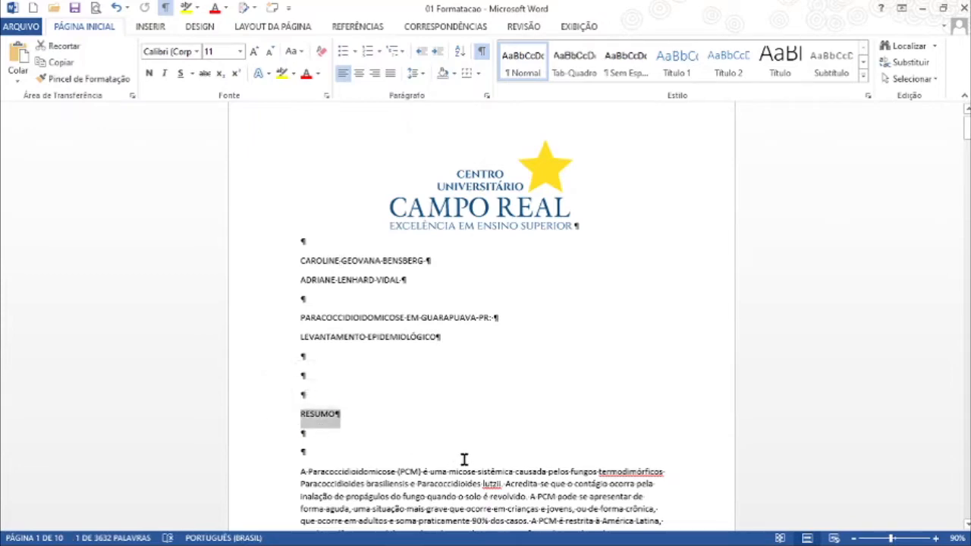
{"action": "scroll", "coordinate": [287, 414], "scroll_direction": "up", "scroll_amount": 6, "text": "ctrl"}
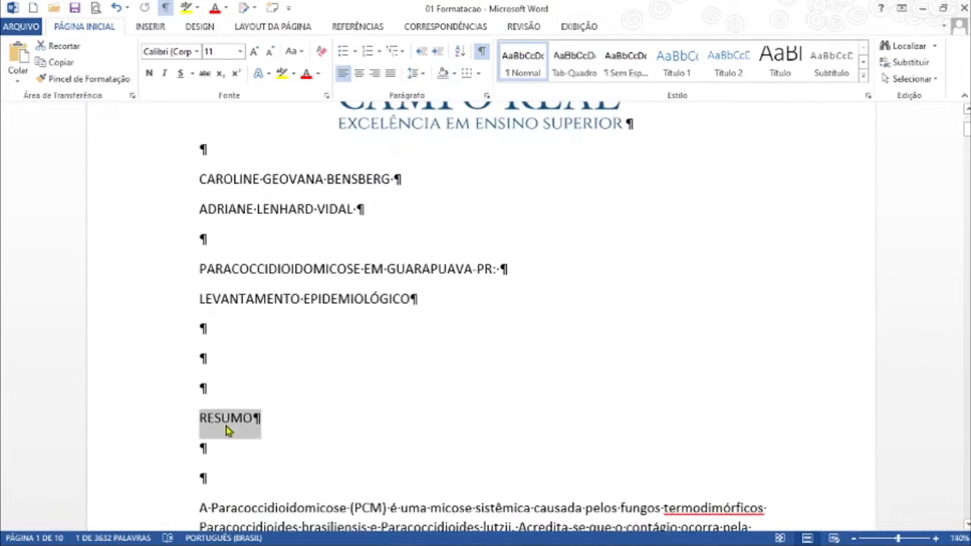
{"action": "left_click", "coordinate": [150, 73]}
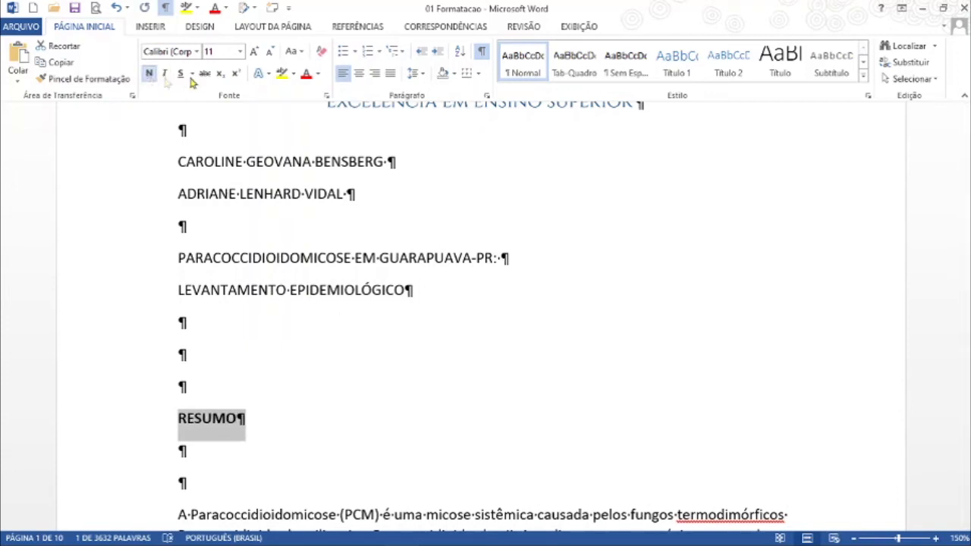
{"action": "left_click", "coordinate": [196, 53]}
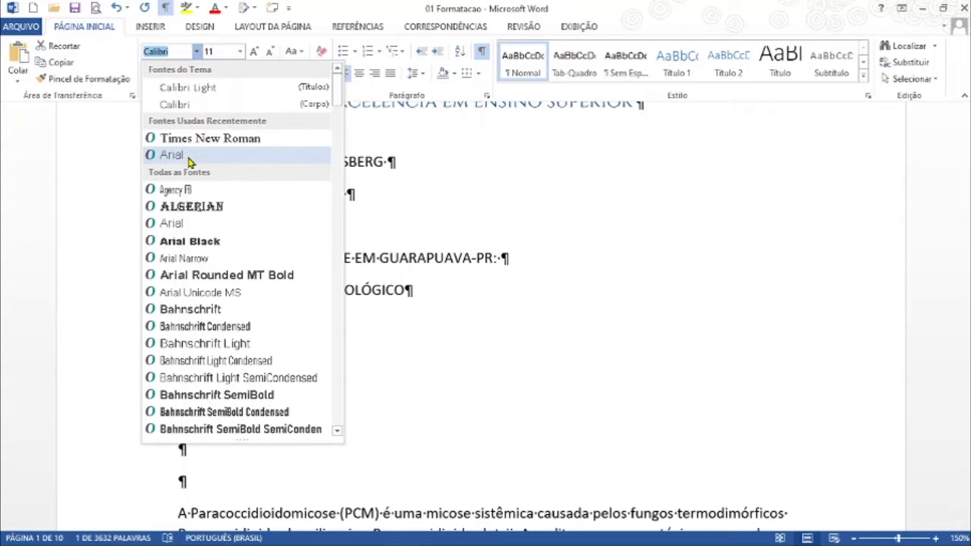
{"action": "left_click", "coordinate": [189, 159]}
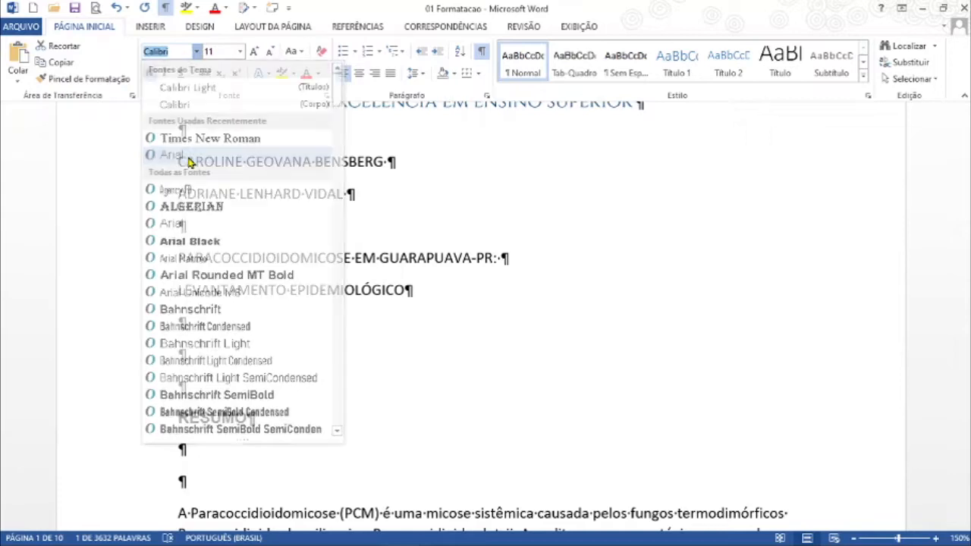
{"action": "left_click", "coordinate": [241, 52]}
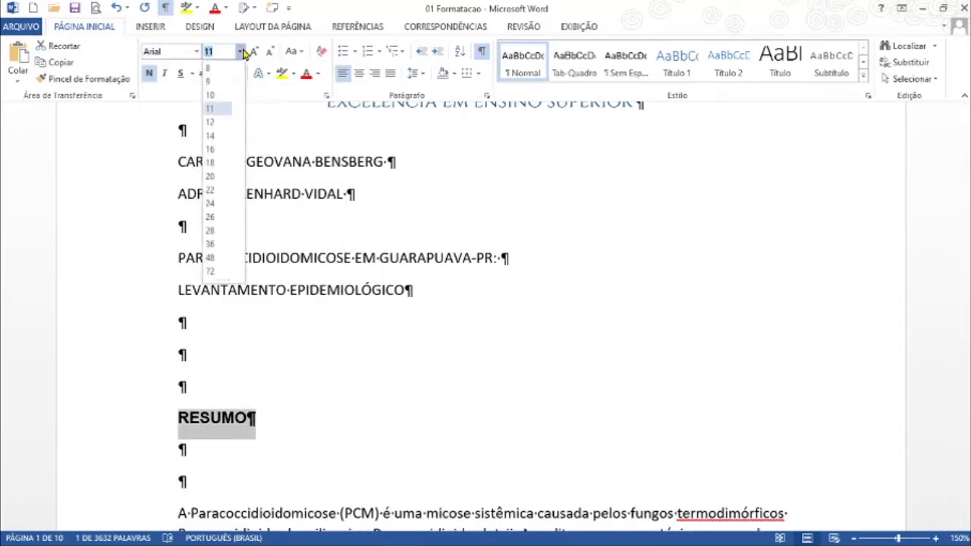
{"action": "left_click", "coordinate": [211, 123]}
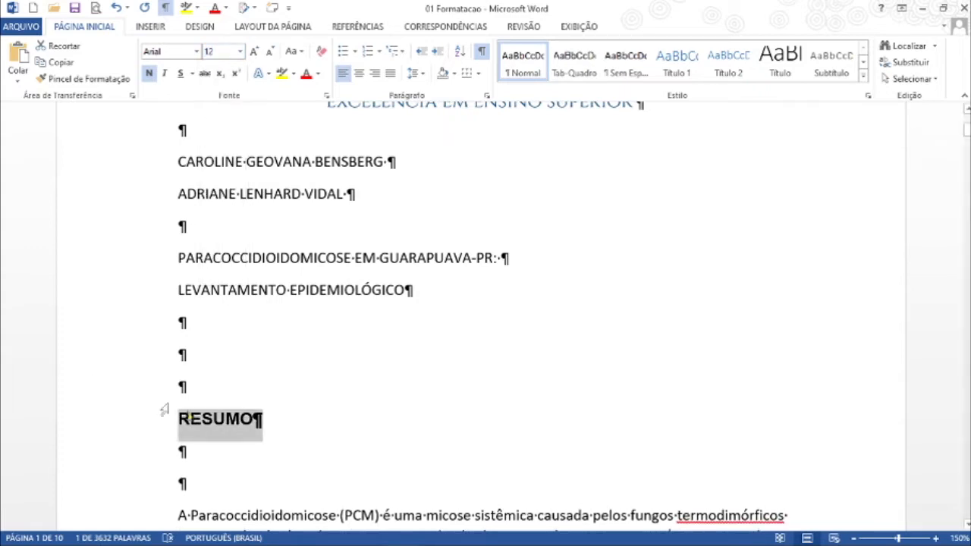
Step: Set the RESUMO heading's spacing after to 0 pt and its line spacing to 1.5 lines
{"action": "left_click", "coordinate": [486, 95]}
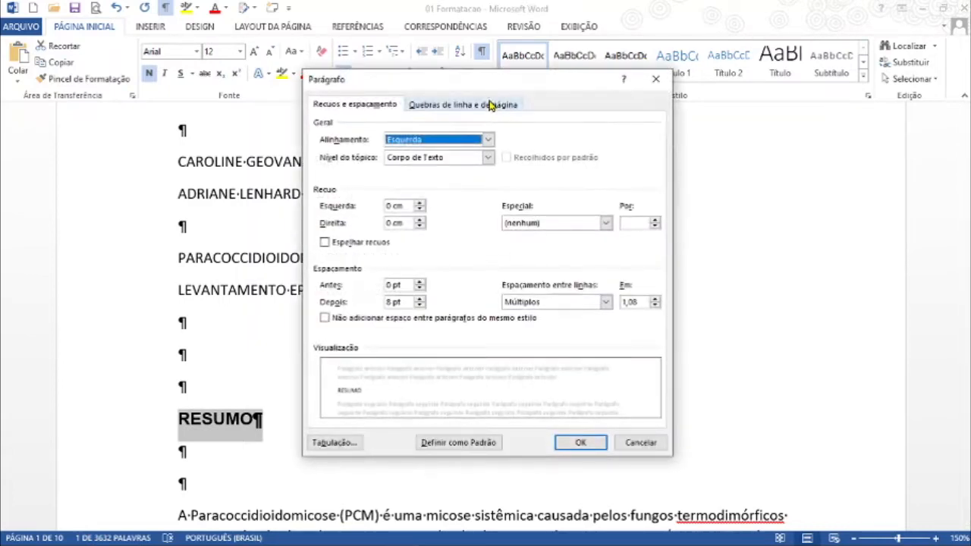
{"action": "left_click", "coordinate": [420, 304]}
{"action": "left_click", "coordinate": [420, 306]}
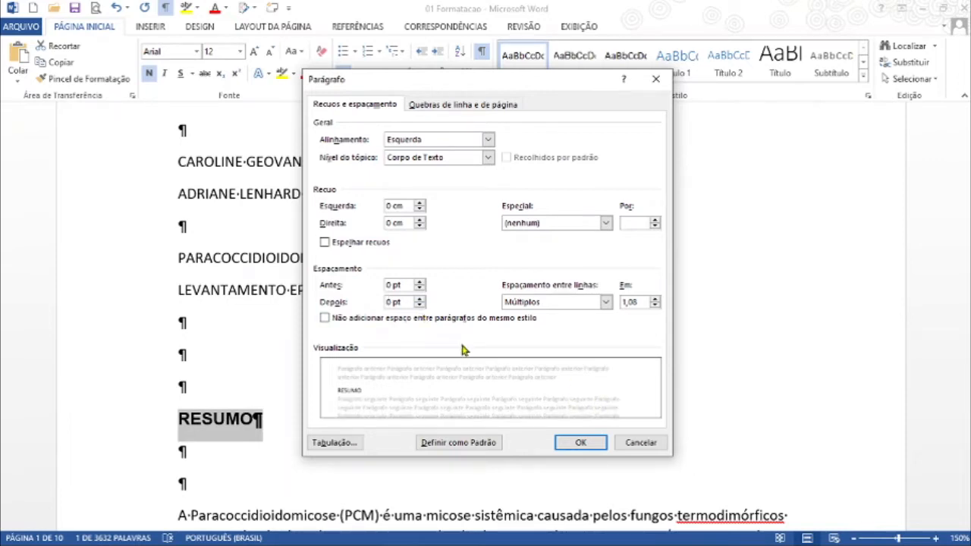
{"action": "left_click", "coordinate": [587, 303]}
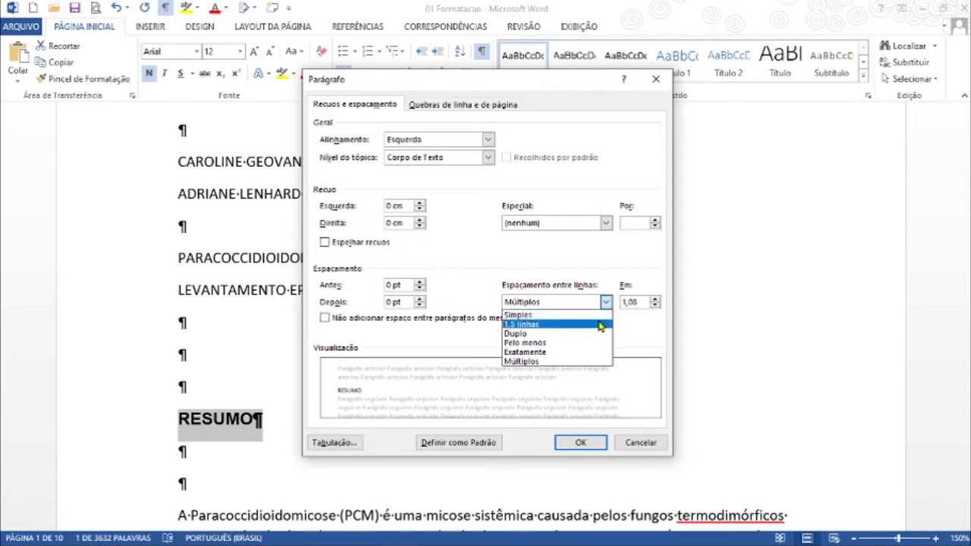
{"action": "left_click", "coordinate": [599, 326]}
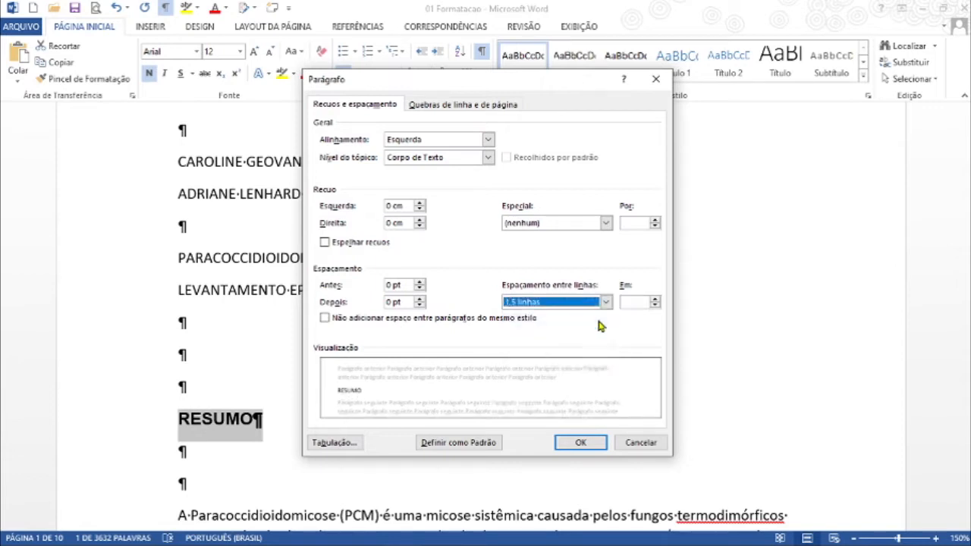
{"action": "left_click", "coordinate": [576, 446]}
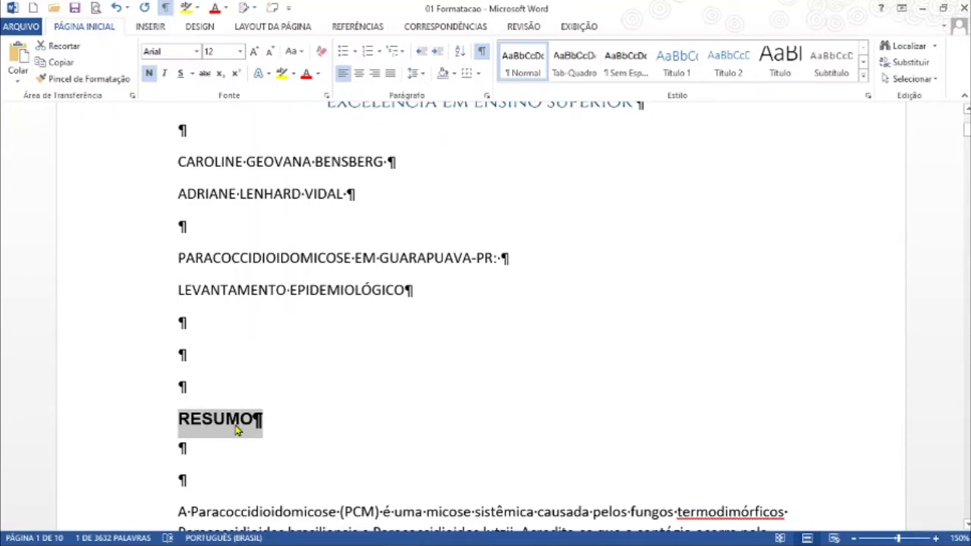
Step: Copy the RESUMO heading's formatting onto "1. INTRODUÇÃO" with the Format Painter and update the Título 1 style to match it
{"action": "scroll", "coordinate": [236, 431], "scroll_direction": "down", "scroll_amount": 1}
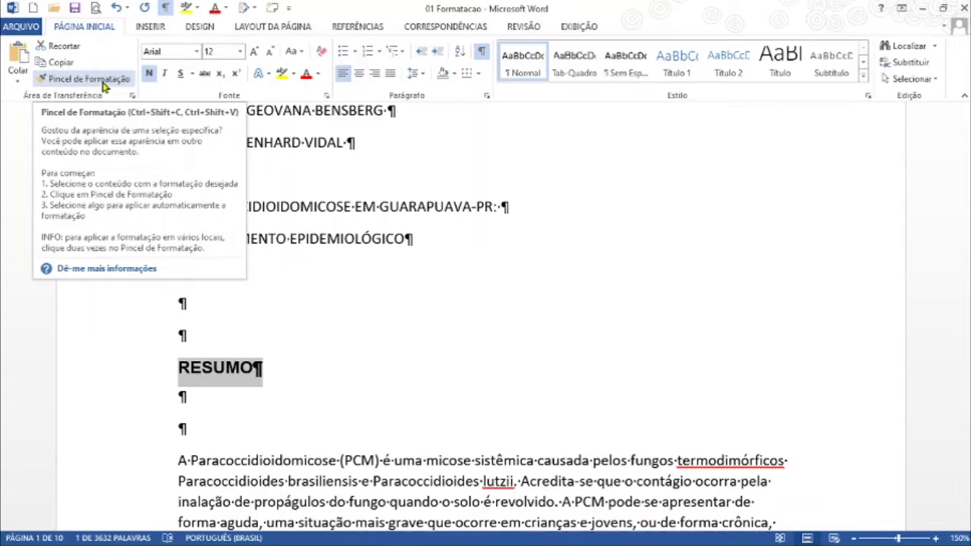
{"action": "left_click", "coordinate": [104, 86]}
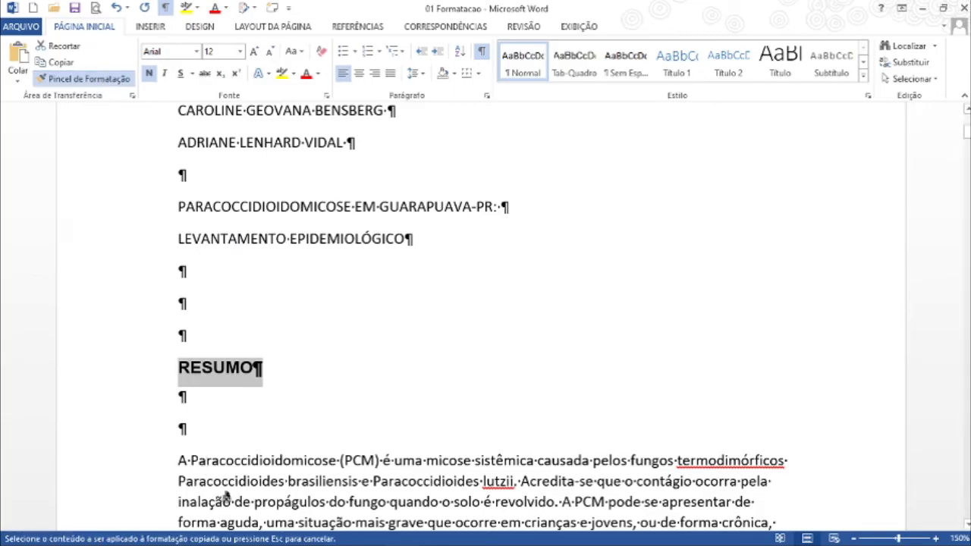
{"action": "scroll", "coordinate": [132, 423], "scroll_direction": "down", "scroll_amount": 5}
{"action": "scroll", "coordinate": [132, 423], "scroll_direction": "down", "scroll_amount": 15}
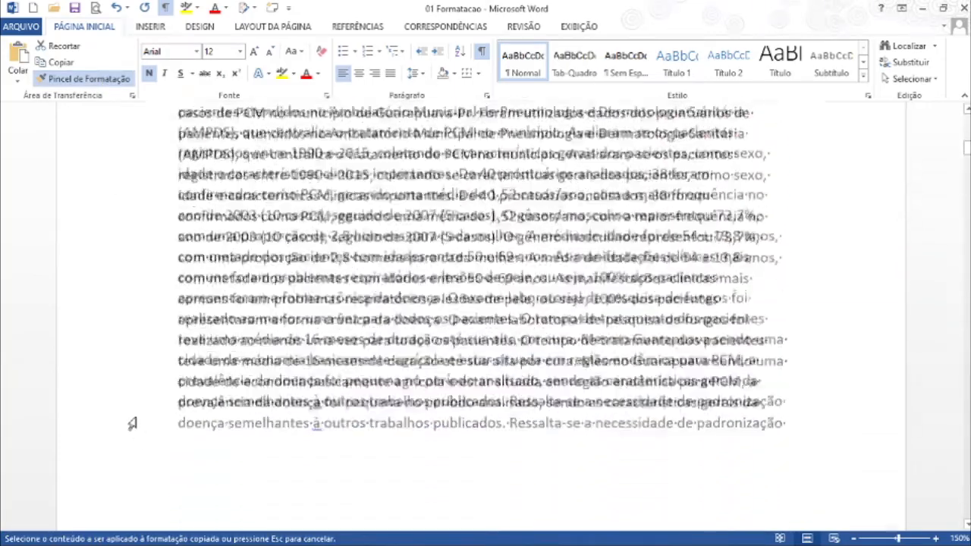
{"action": "scroll", "coordinate": [132, 423], "scroll_direction": "down", "scroll_amount": 2}
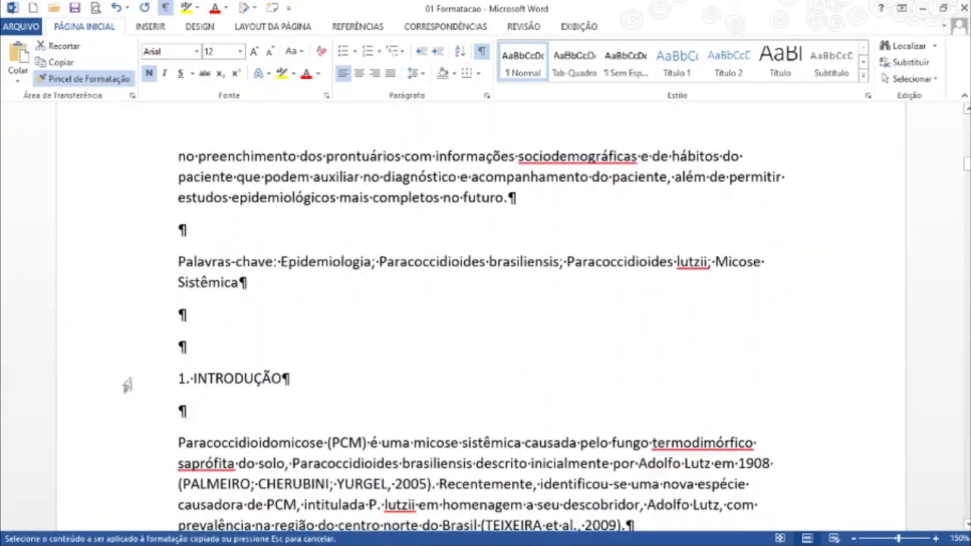
{"action": "left_click", "coordinate": [131, 378]}
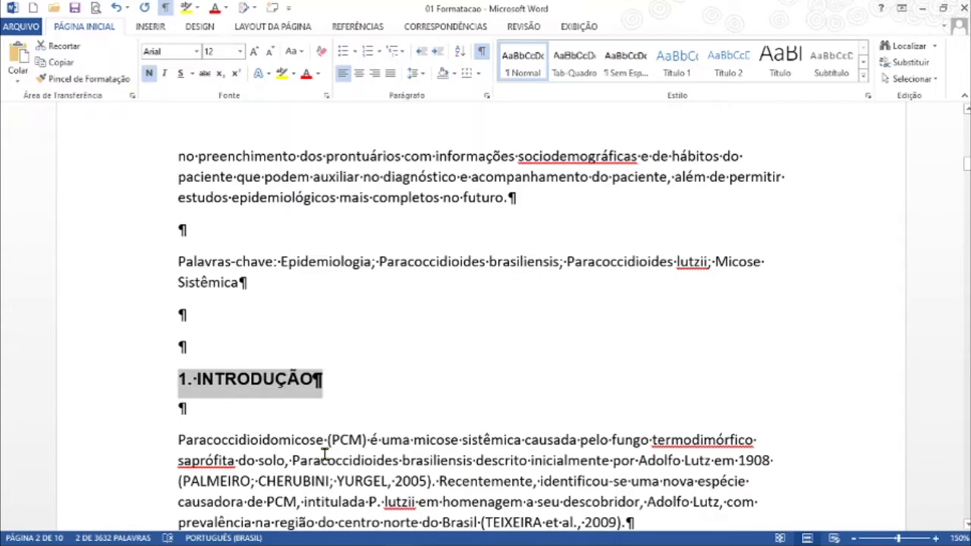
{"action": "right_click", "coordinate": [693, 70]}
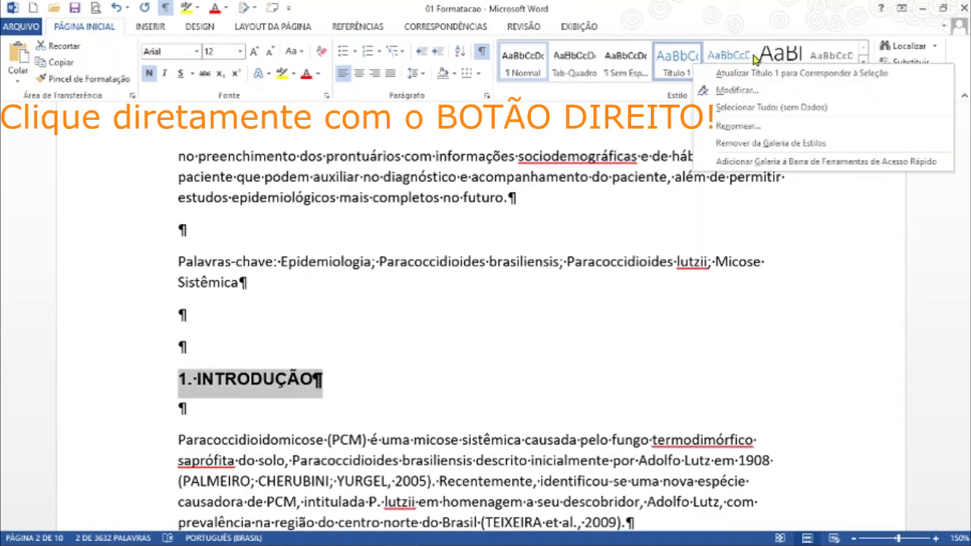
{"action": "left_click", "coordinate": [822, 74]}
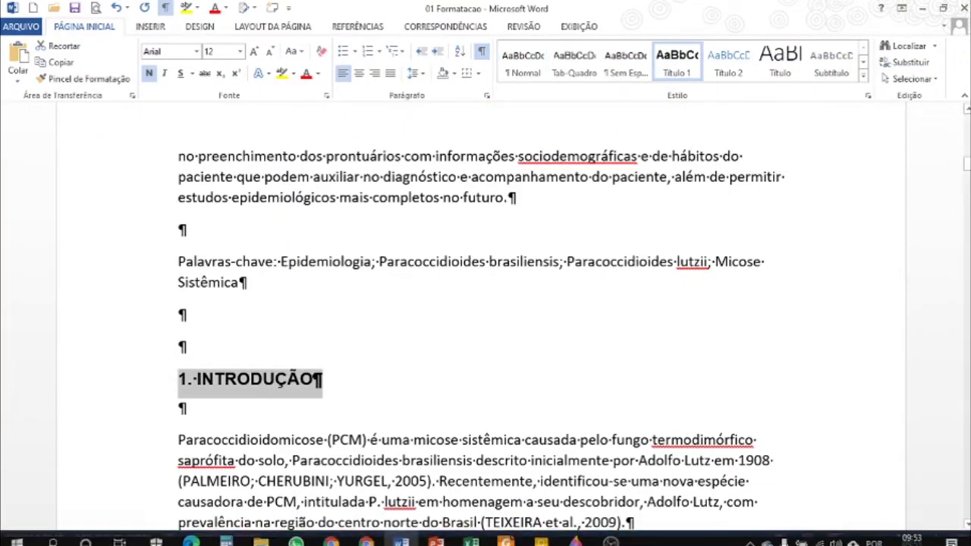
Step: Apply the Título 1 style to the "2. MATERIAL E MÉTODOS" heading
{"action": "scroll", "coordinate": [135, 361], "scroll_direction": "down", "scroll_amount": 2}
{"action": "scroll", "coordinate": [135, 361], "scroll_direction": "down", "scroll_amount": 11}
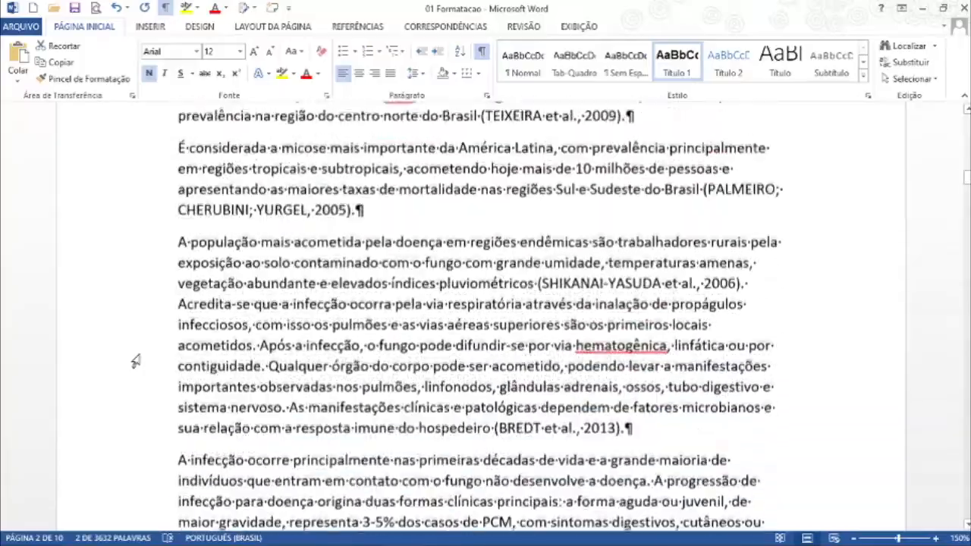
{"action": "scroll", "coordinate": [138, 358], "scroll_direction": "down", "scroll_amount": 9}
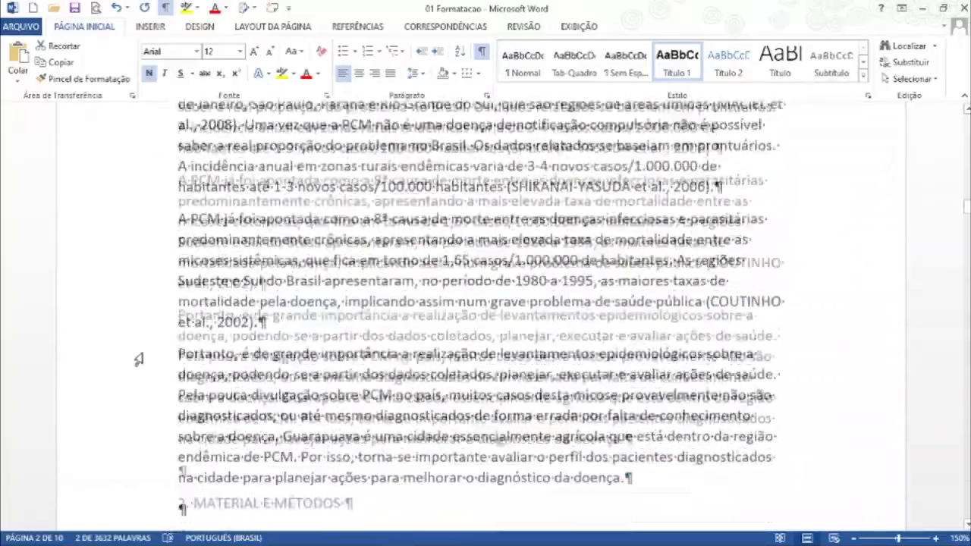
{"action": "left_click", "coordinate": [133, 328]}
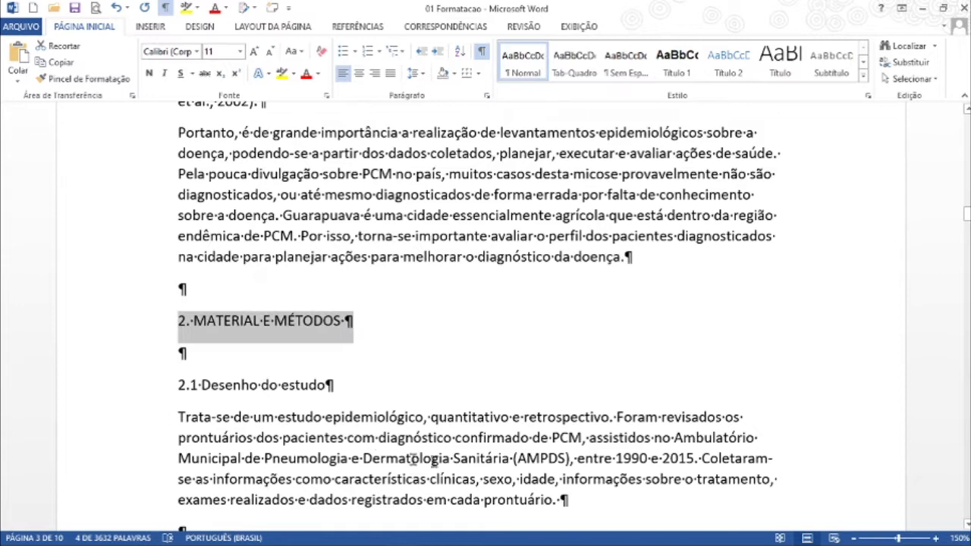
{"action": "left_click", "coordinate": [678, 68]}
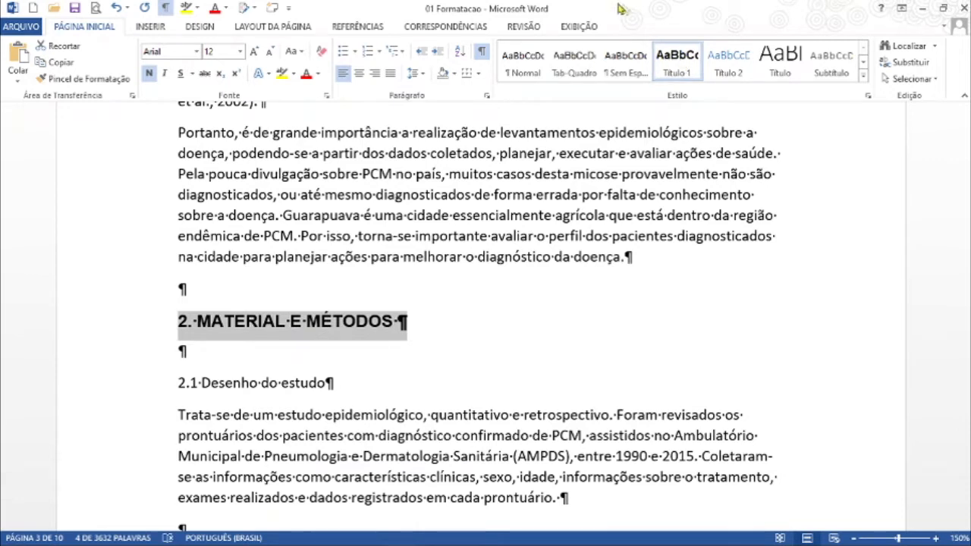
Step: Display the navigation pane listing the document's headings, and place the cursor in the empty paragraph below "2. MATERIAL E MÉTODOS"
{"action": "left_click", "coordinate": [591, 30]}
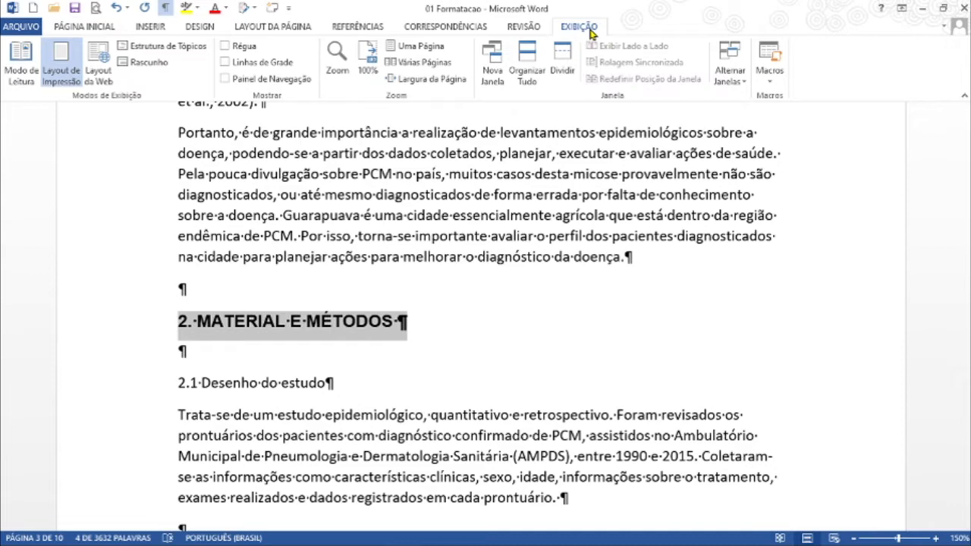
{"action": "left_click", "coordinate": [226, 79]}
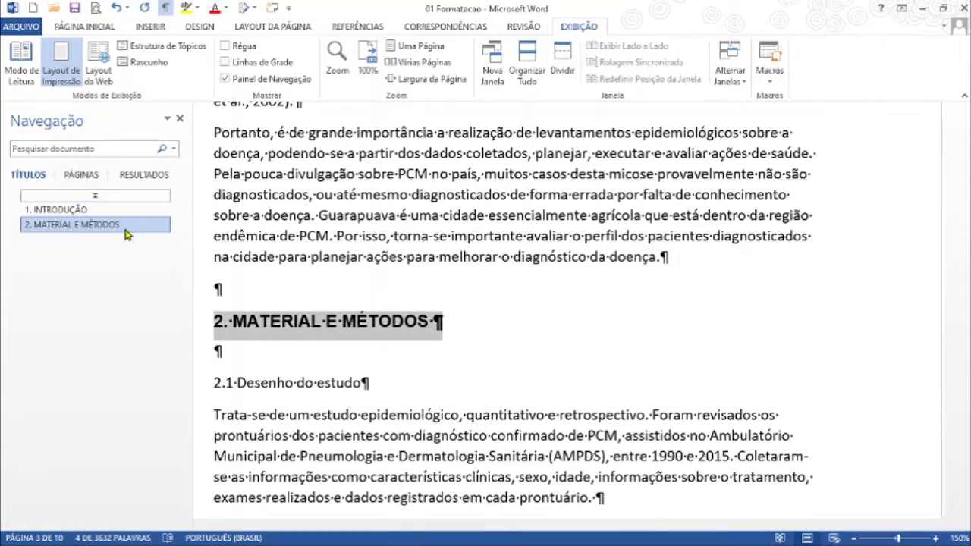
{"action": "left_click", "coordinate": [266, 352]}
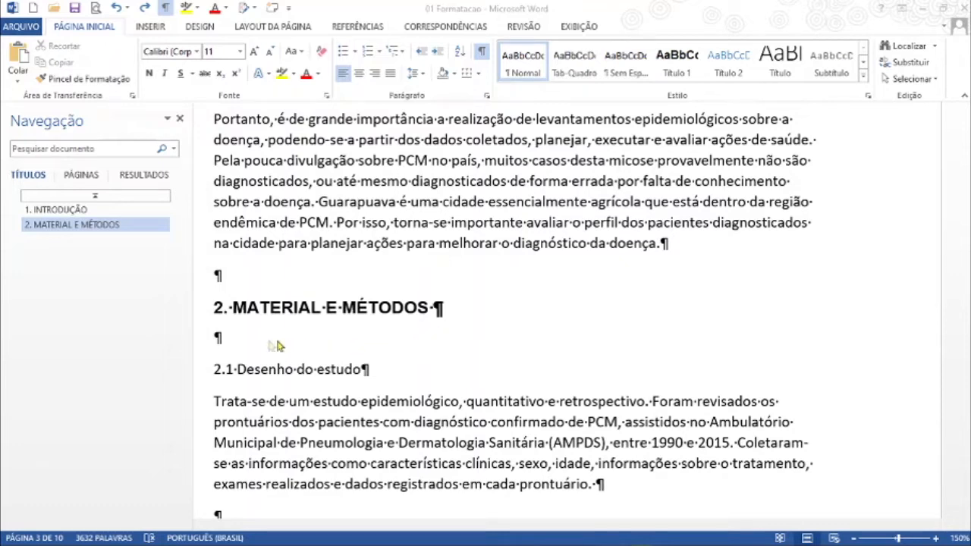
Step: Copy the "2. MATERIAL E MÉTODOS" heading's formatting onto "2.1 Desenho do estudo" and update the Título 2 style to match it
{"action": "left_click_drag", "start_coordinate": [214, 367], "coordinate": [356, 369]}
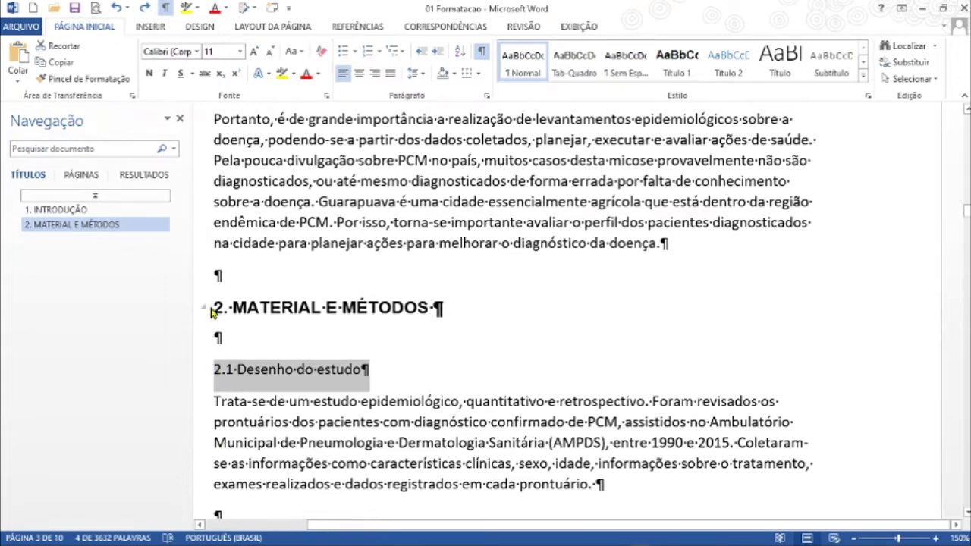
{"action": "left_click_drag", "start_coordinate": [214, 308], "coordinate": [447, 308]}
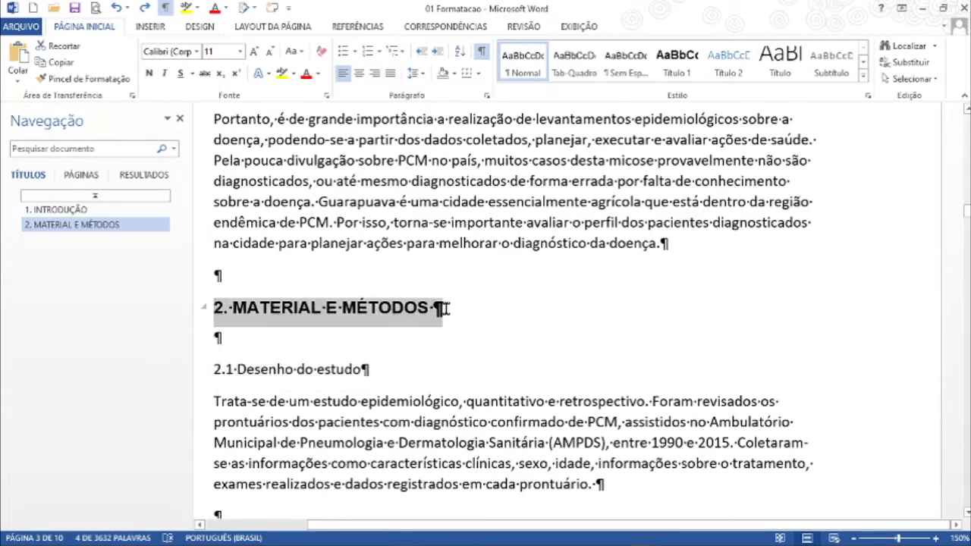
{"action": "left_click", "coordinate": [107, 84]}
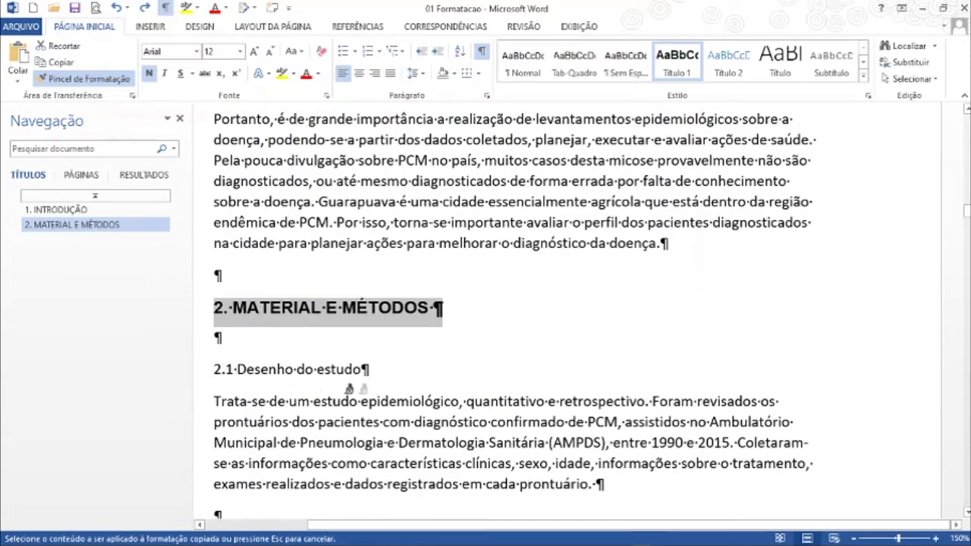
{"action": "left_click", "coordinate": [196, 376]}
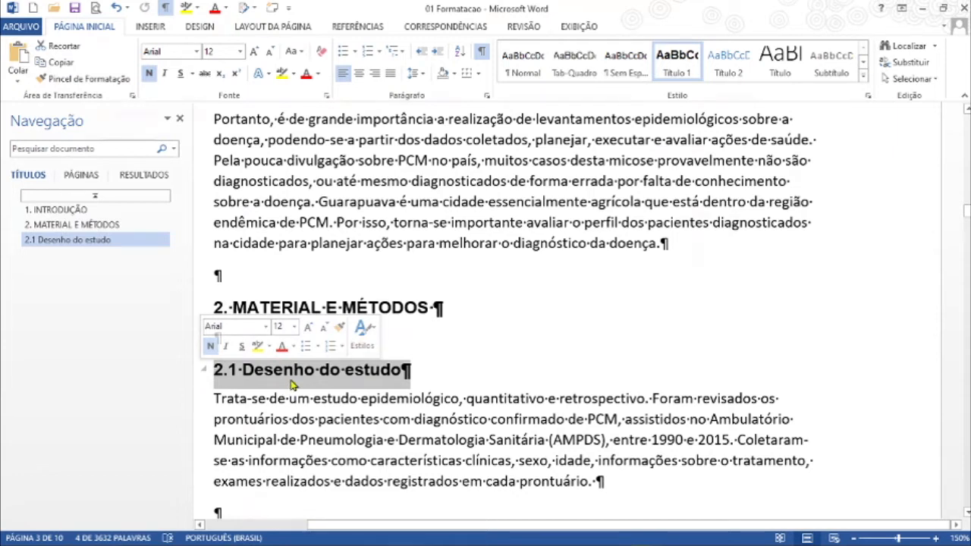
{"action": "right_click", "coordinate": [736, 61]}
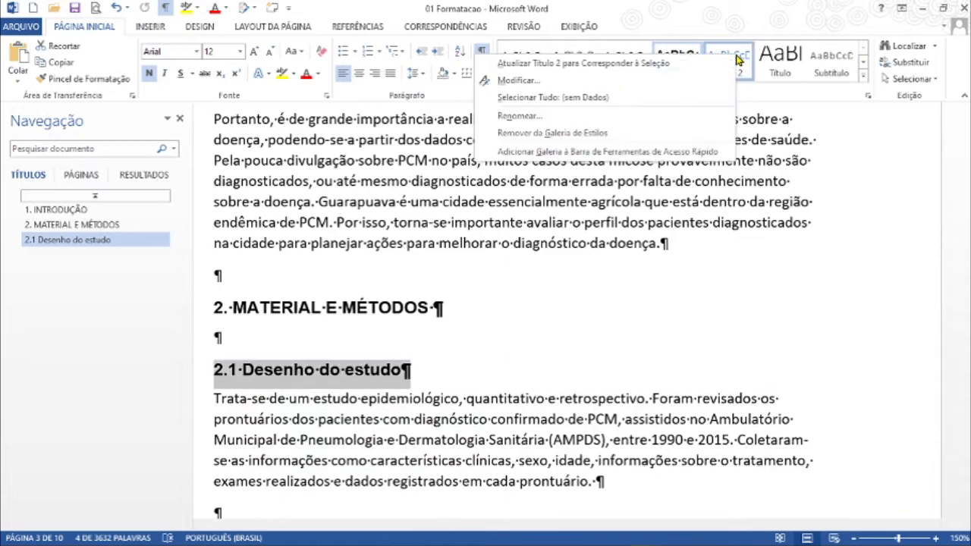
{"action": "left_click", "coordinate": [583, 66]}
{"action": "mouse_move", "coordinate": [508, 533]}
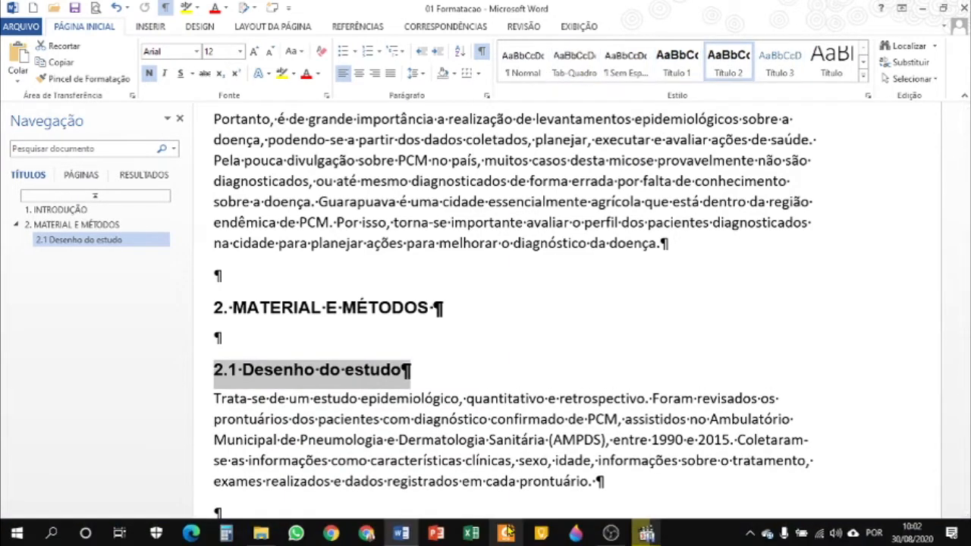
Step: Apply the Título 2 style to the "2.2 Critérios de inclusão" and "2.3 Aspectos éticos" headings
{"action": "scroll", "coordinate": [247, 368], "scroll_direction": "down", "scroll_amount": 3}
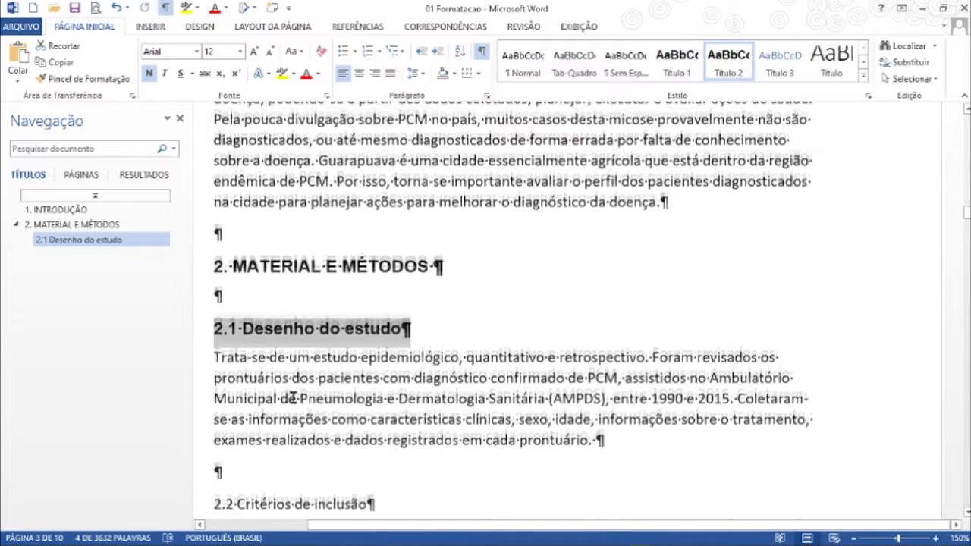
{"action": "left_click", "coordinate": [250, 393]}
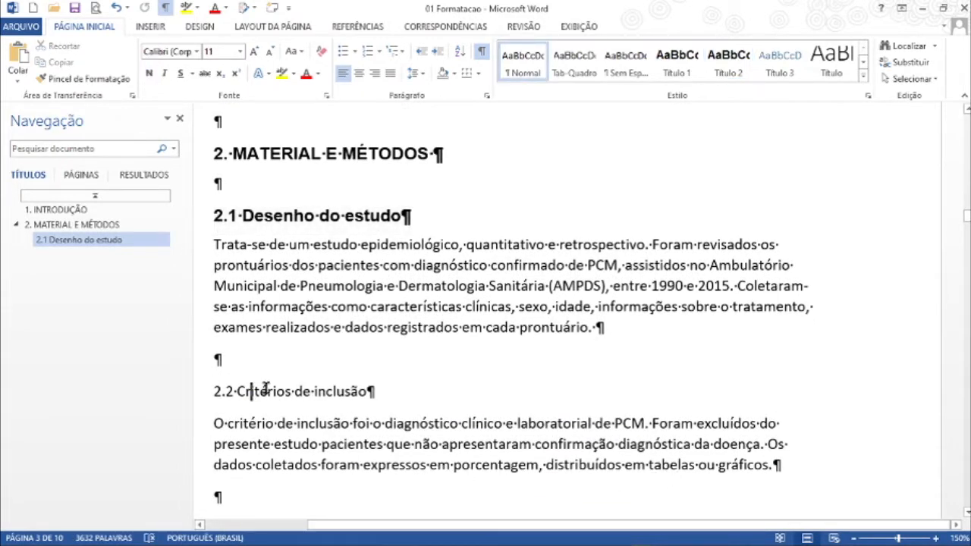
{"action": "left_click", "coordinate": [727, 61]}
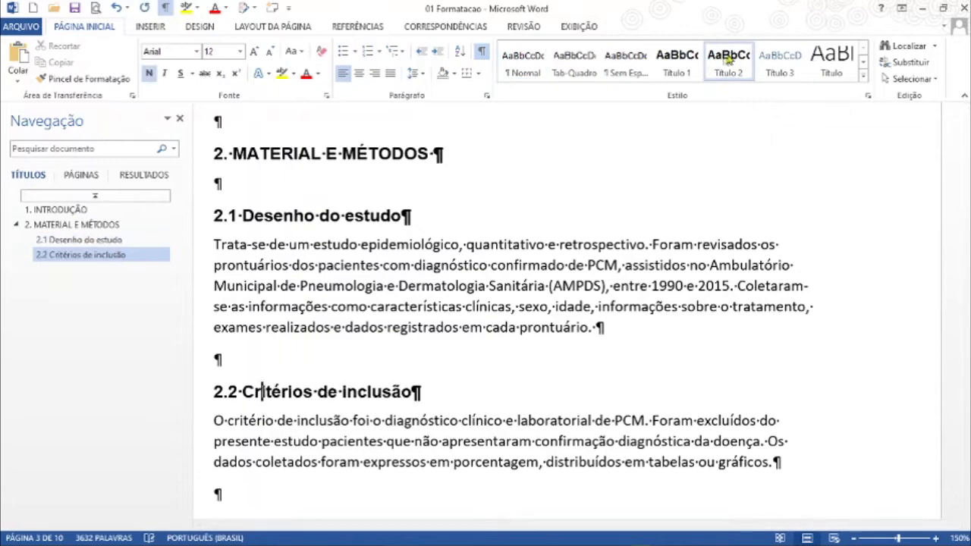
{"action": "scroll", "coordinate": [501, 303], "scroll_direction": "down", "scroll_amount": 3}
{"action": "left_click", "coordinate": [277, 320]}
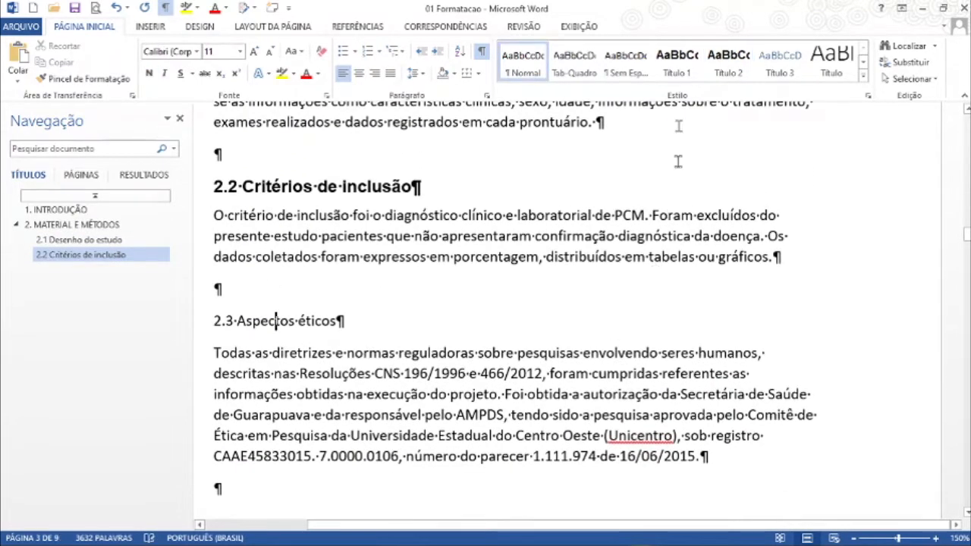
{"action": "left_click", "coordinate": [728, 60]}
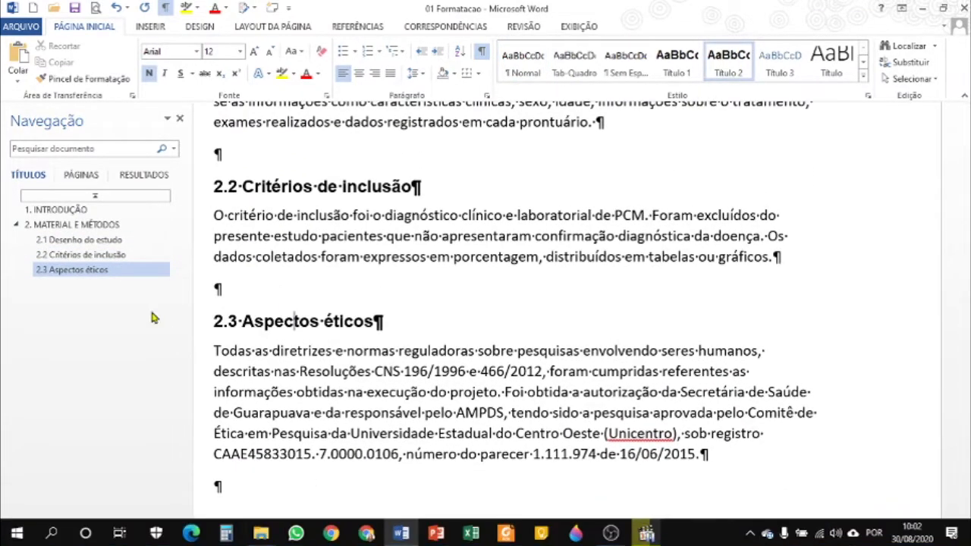
Step: Renumber the "2.3 Aspectos éticos" heading as 2.2.1
{"action": "left_click", "coordinate": [237, 321]}
{"action": "key", "text": "BackSpace"}
{"action": "type", "text": "2.1"}
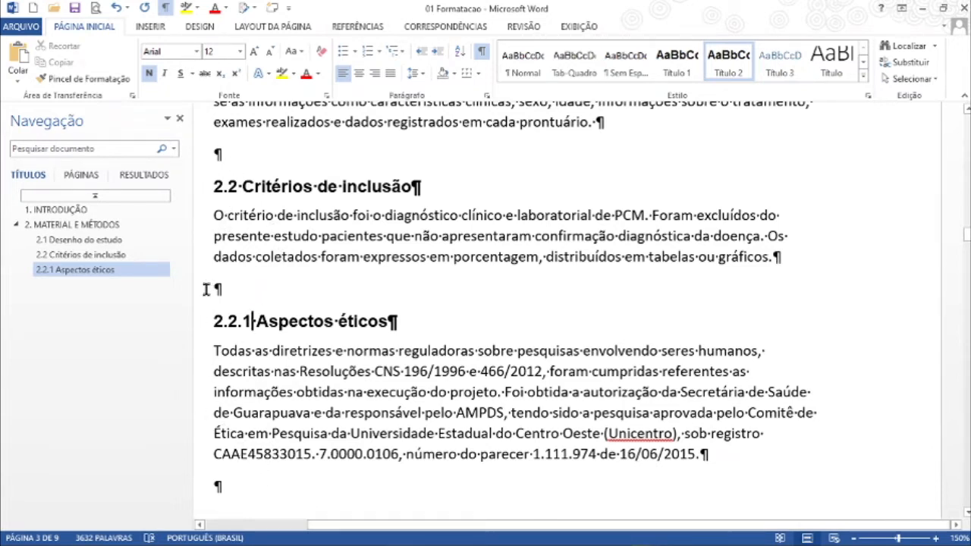
Step: Remove the bold from the "2.2.1 Aspectos éticos" heading and make it italic
{"action": "left_click", "coordinate": [189, 335]}
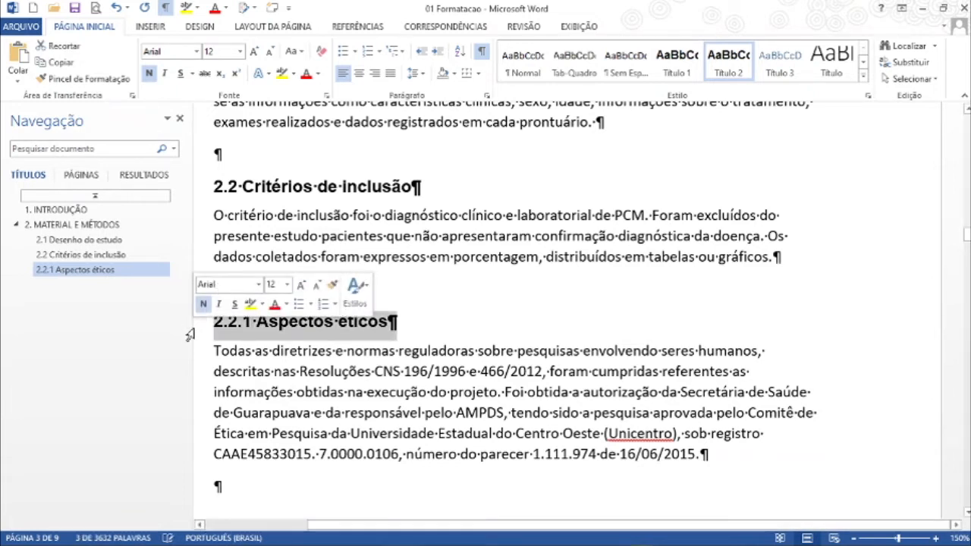
{"action": "key", "text": "ctrl+n"}
{"action": "key", "text": "ctrl+i"}
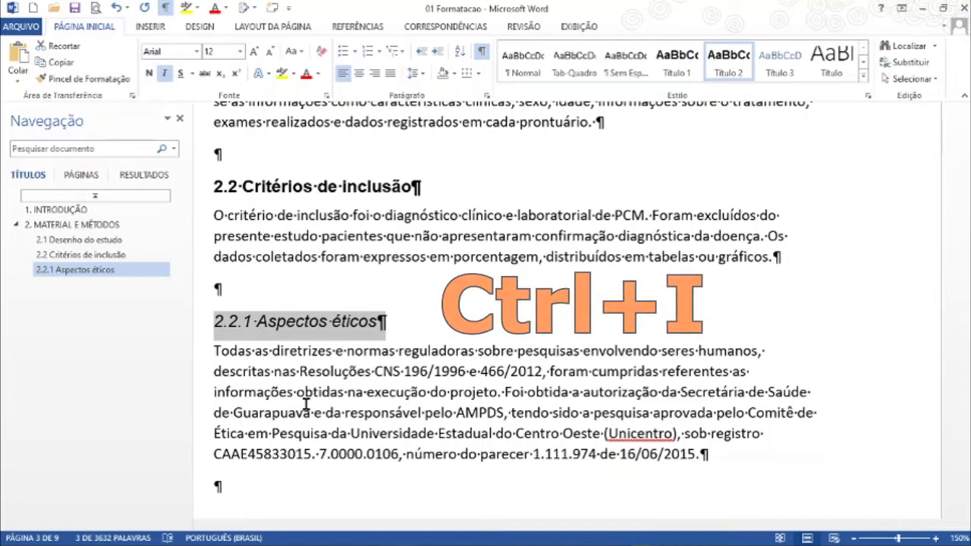
Step: Toggle italic, bold and underline off and on for the "2.2.1 Aspectos éticos" heading
{"action": "key", "text": "ctrl+i"}
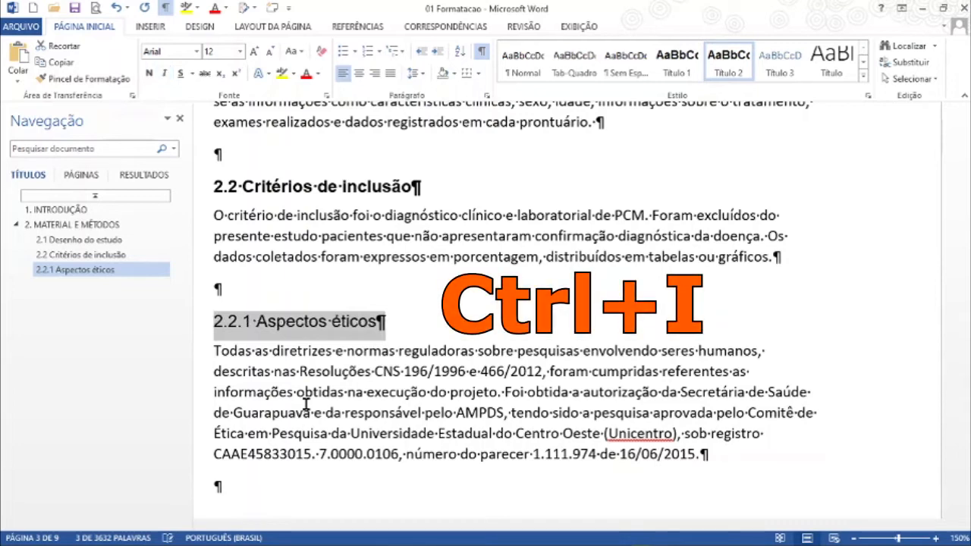
{"action": "key", "text": "ctrl+i"}
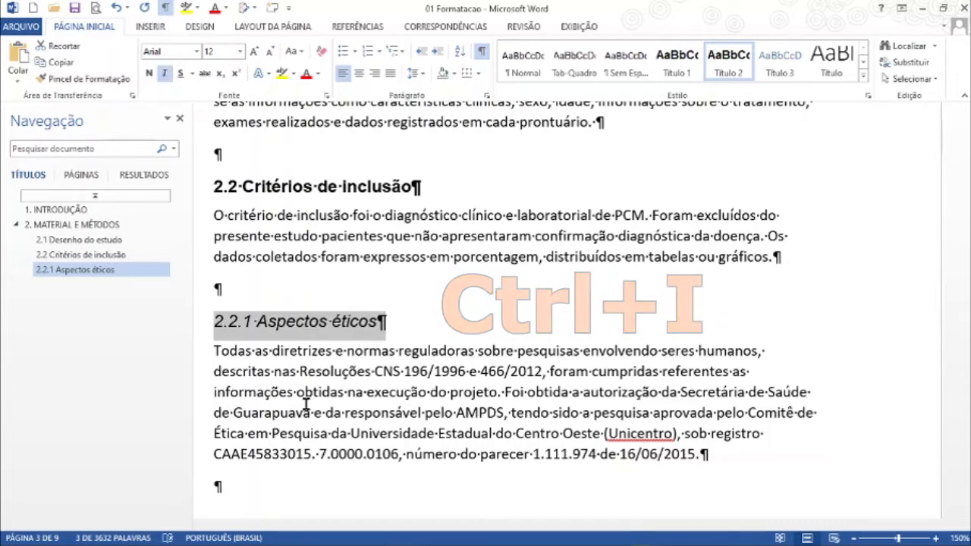
{"action": "key", "text": "ctrl+n"}
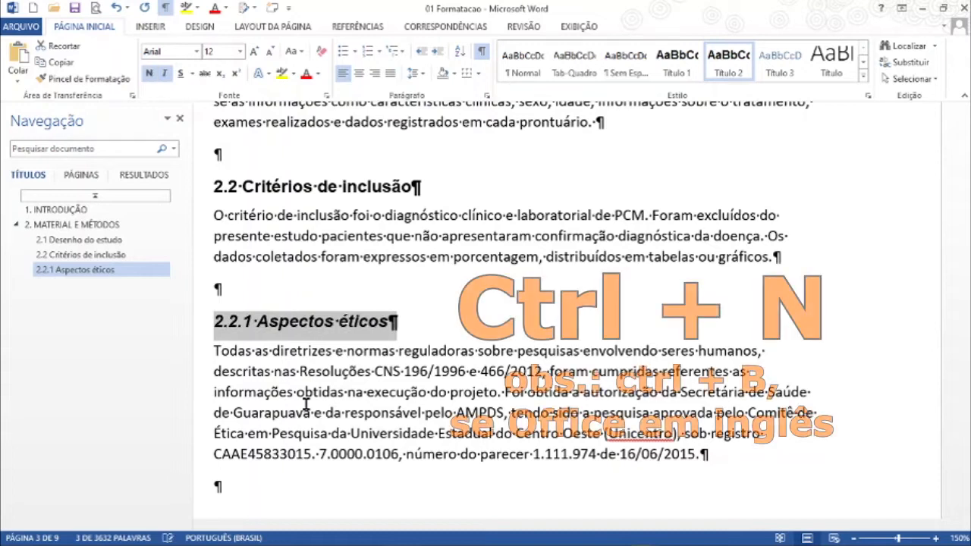
{"action": "key", "text": "ctrl+n"}
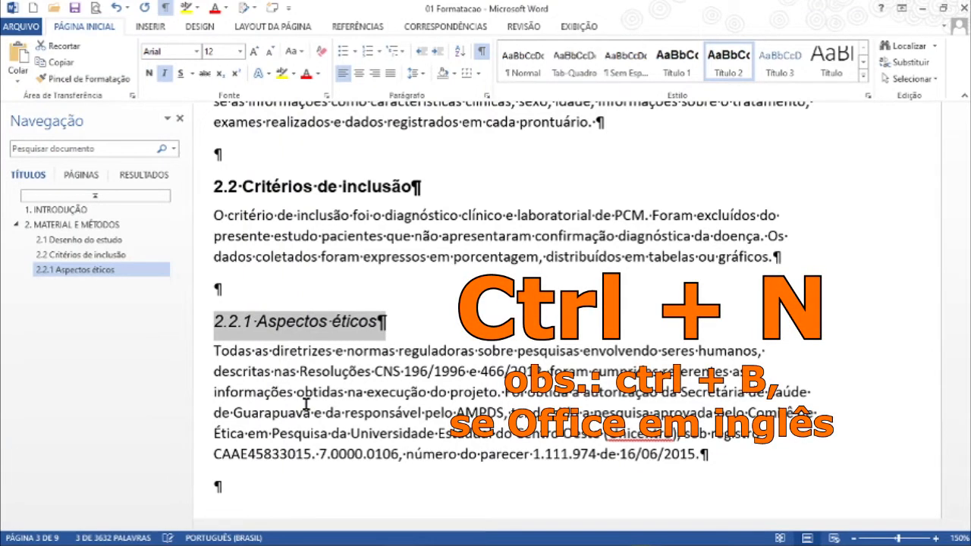
{"action": "key", "text": "ctrl+n"}
{"action": "key", "text": "ctrl+n"}
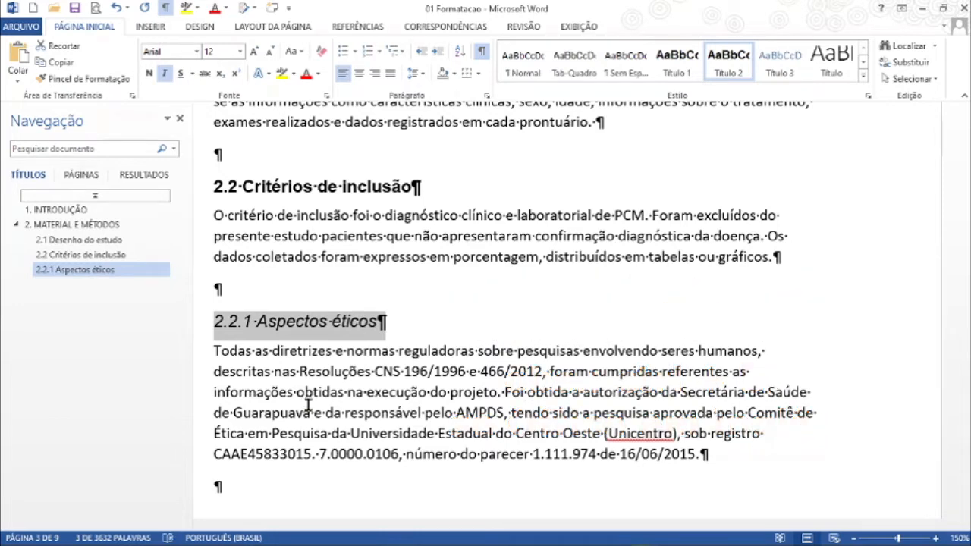
{"action": "key", "text": "ctrl+s"}
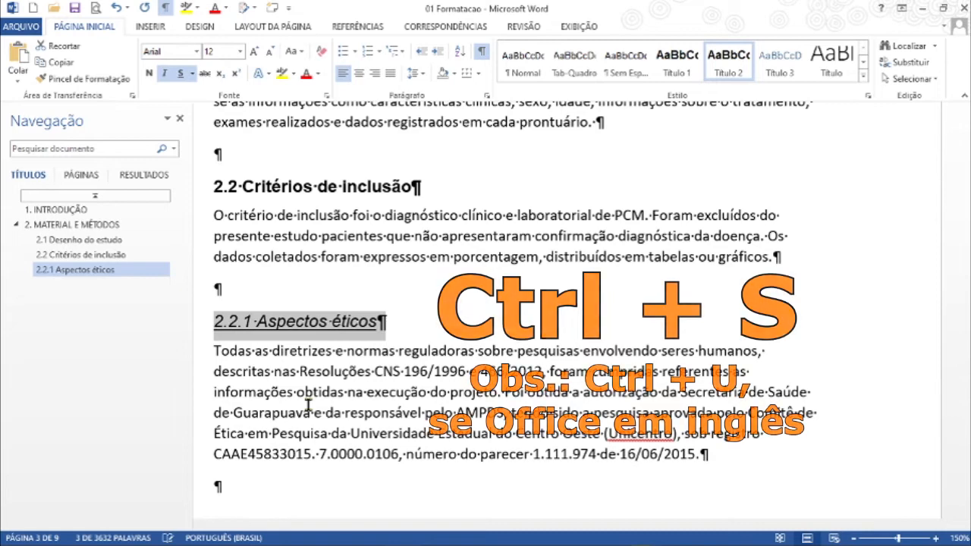
{"action": "key", "text": "ctrl+s"}
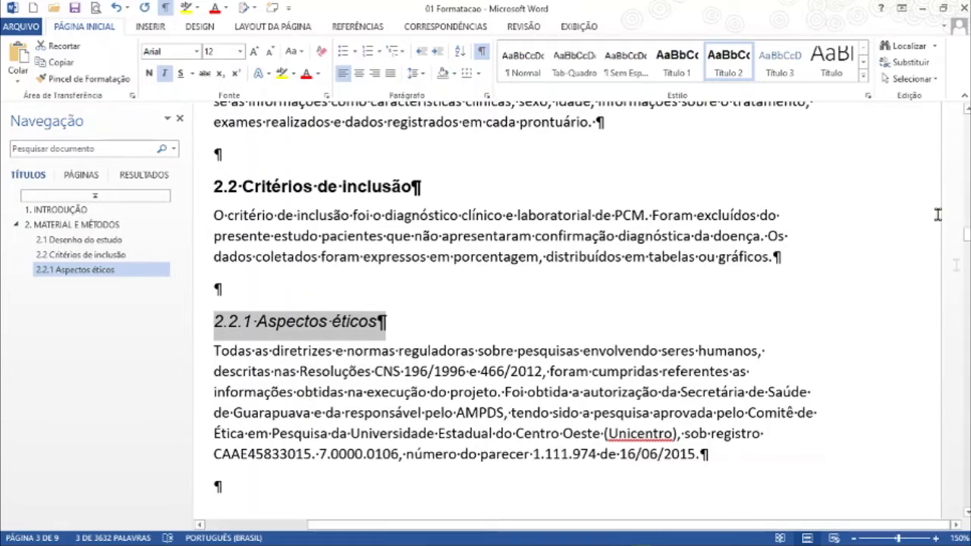
Step: Update the Título 3 style to match the italic "2.2.1 Aspectos éticos" heading
{"action": "right_click", "coordinate": [775, 66]}
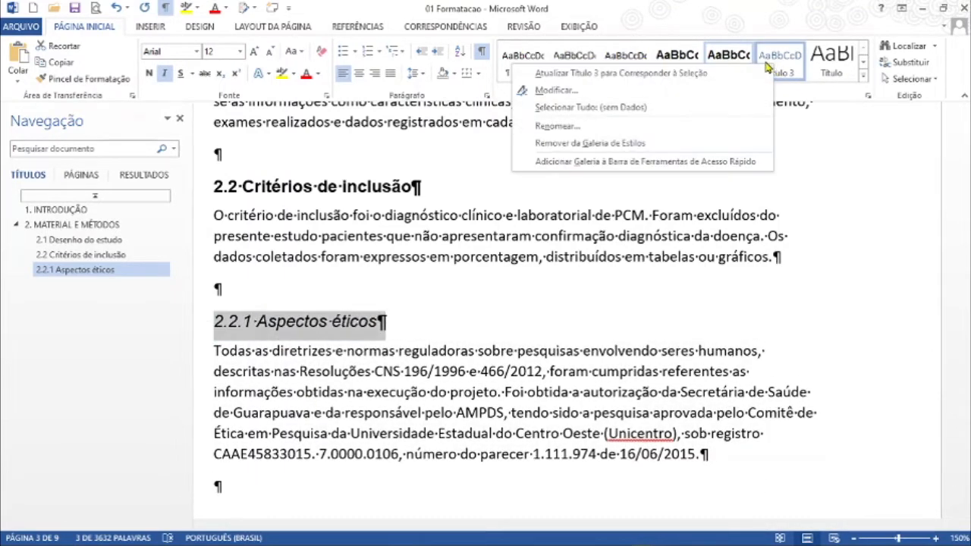
{"action": "left_click", "coordinate": [657, 76]}
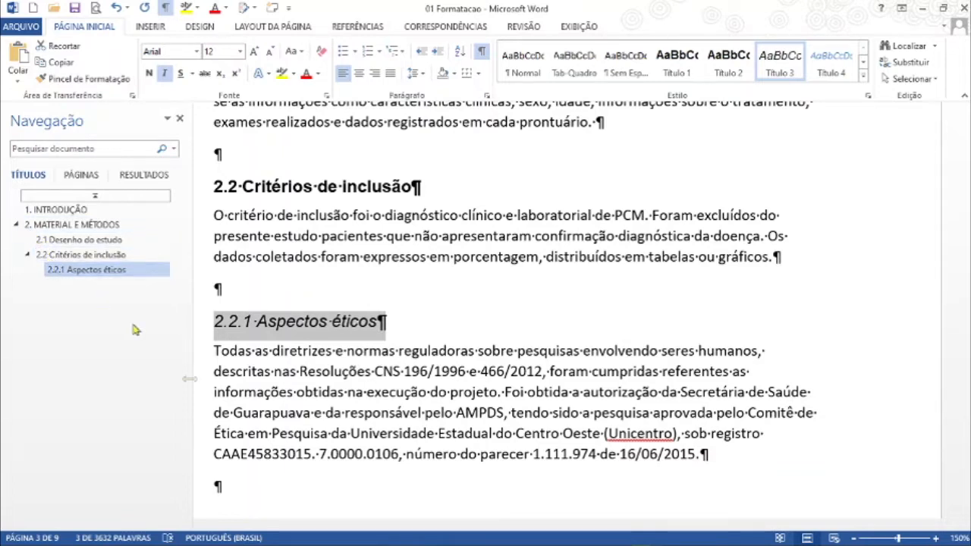
{"action": "left_click", "coordinate": [420, 326]}
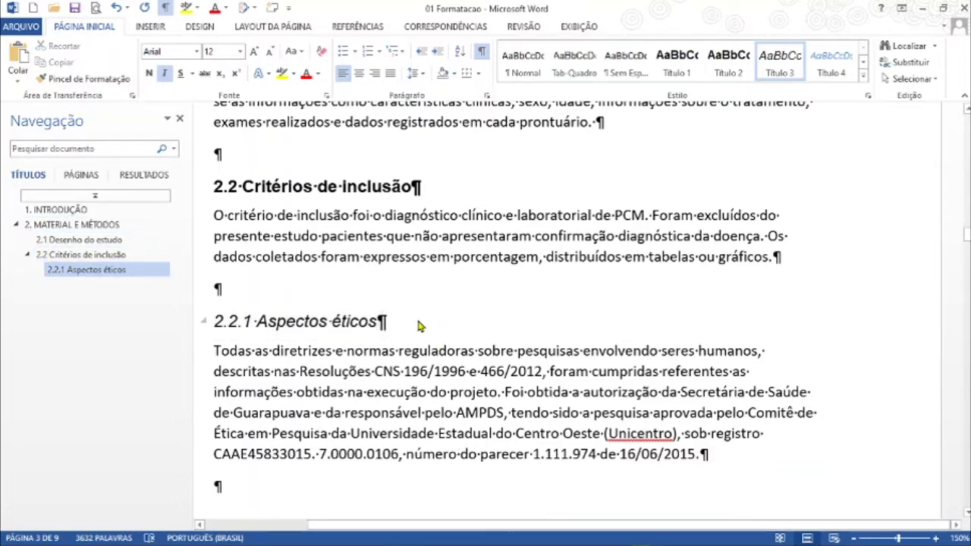
{"action": "left_click", "coordinate": [241, 296]}
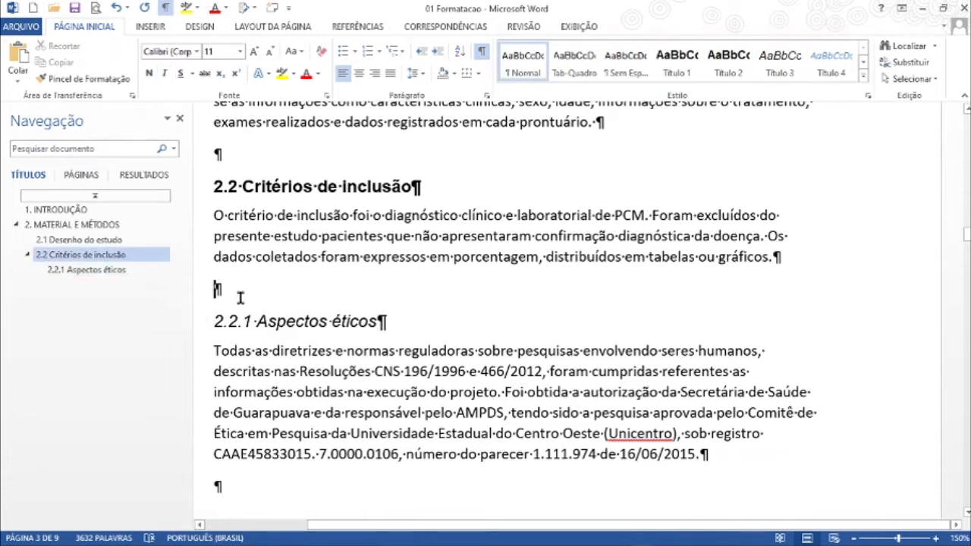
{"action": "type", "text": "2.1"}
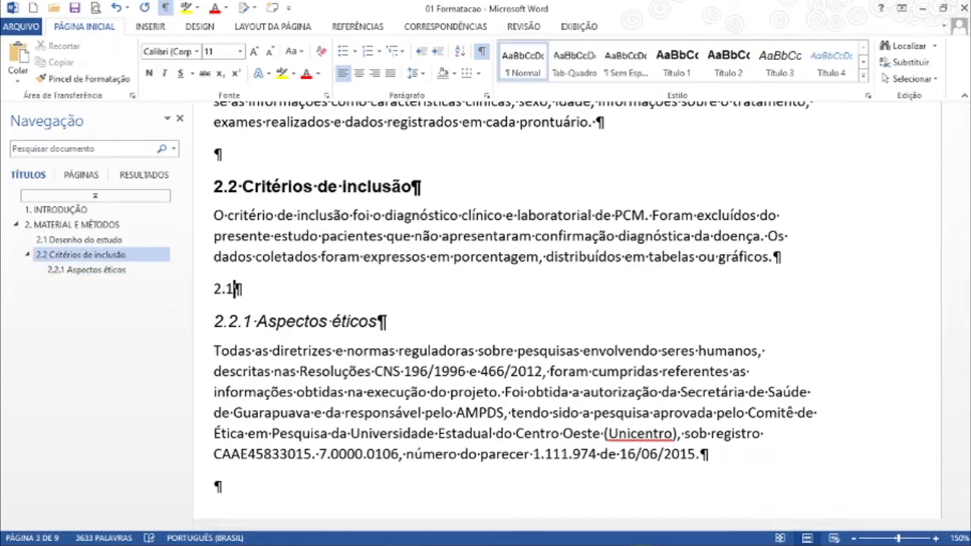
{"action": "key", "text": "BackSpace"}
{"action": "key", "text": "BackSpace"}
{"action": "key", "text": "BackSpace"}
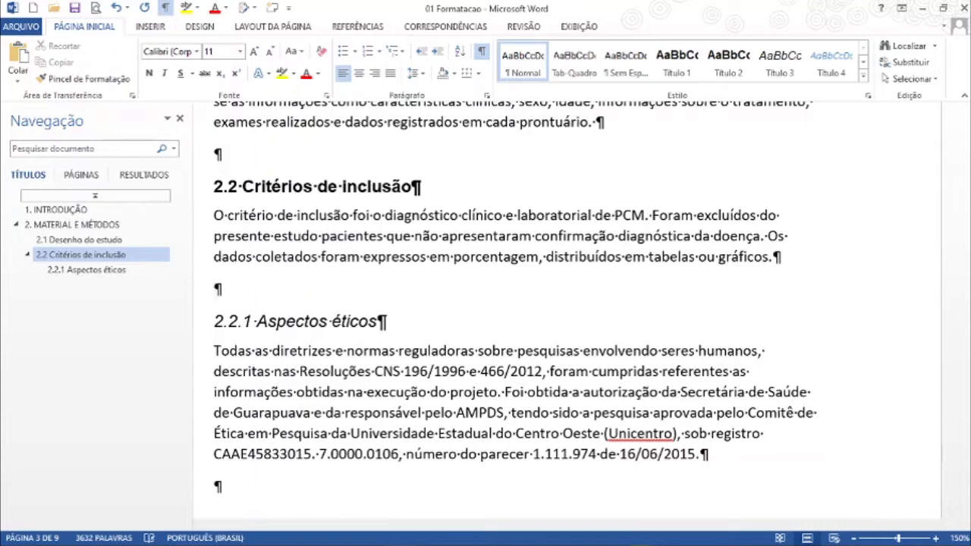
{"action": "mouse_move", "coordinate": [157, 540]}
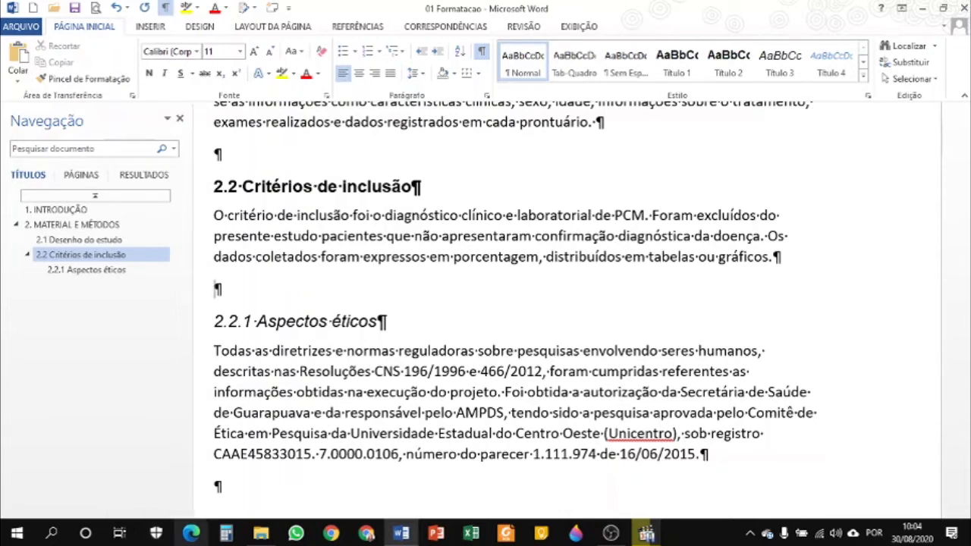
Step: Apply the Título 1 style to the "3. RESULTADOS E DISCUSSÃO", "CONCLUSÃO" and "REFERÊNCIAS" headings
{"action": "left_click", "coordinate": [381, 320]}
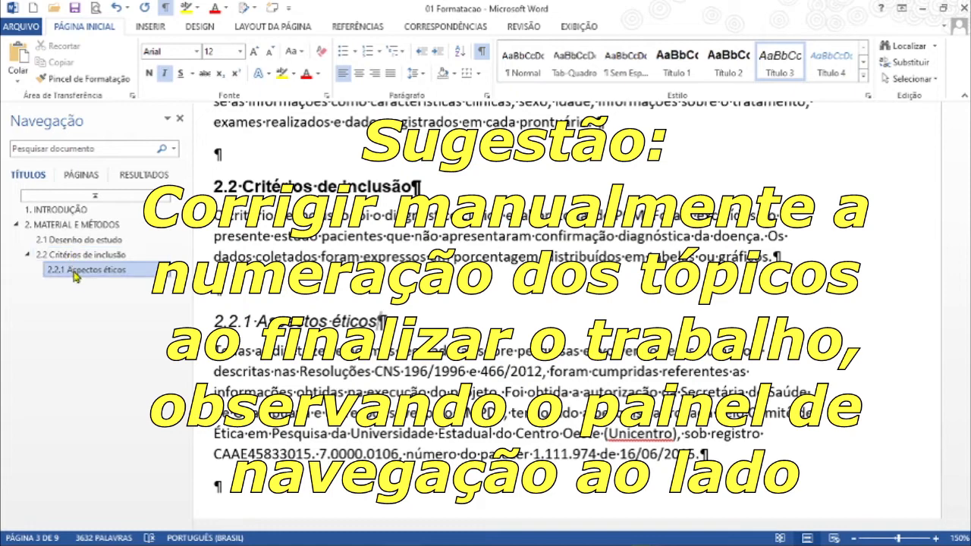
{"action": "left_click", "coordinate": [437, 436]}
{"action": "scroll", "coordinate": [438, 437], "scroll_direction": "down", "scroll_amount": 3}
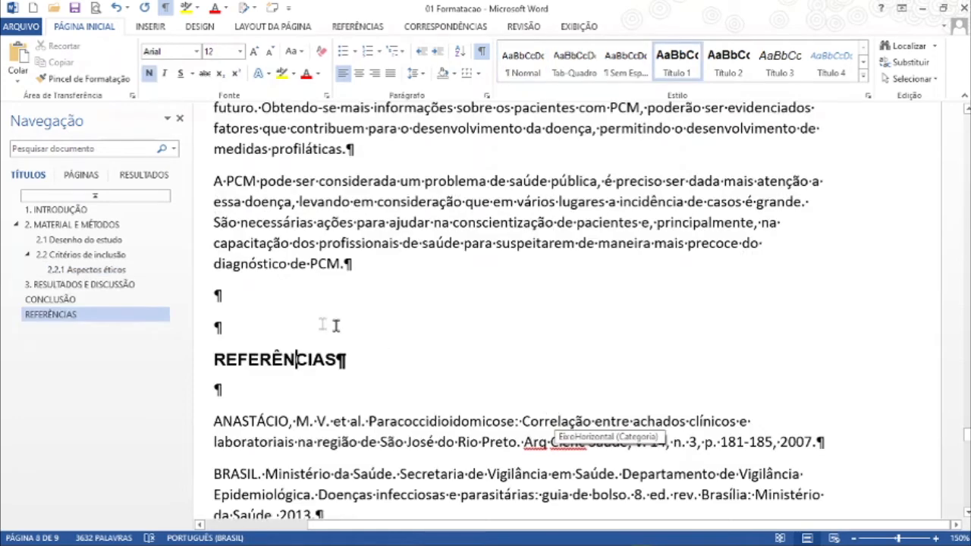
Step: Set the last paragraph of the CONCLUSÃO section, beginning "A PCM pode ser considerada", to Arial, size 12
{"action": "scroll", "coordinate": [247, 356], "scroll_direction": "up", "scroll_amount": 1}
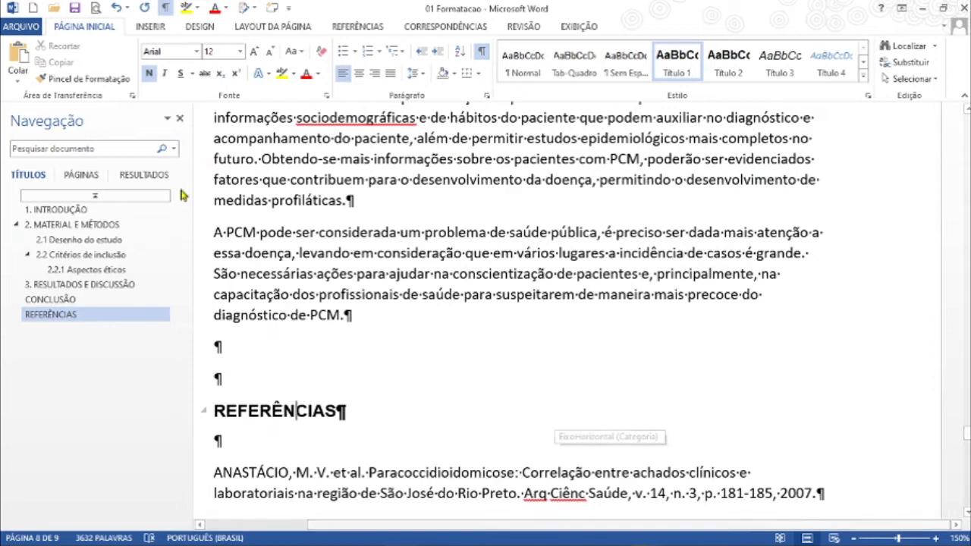
{"action": "left_click_drag", "start_coordinate": [201, 239], "coordinate": [200, 319]}
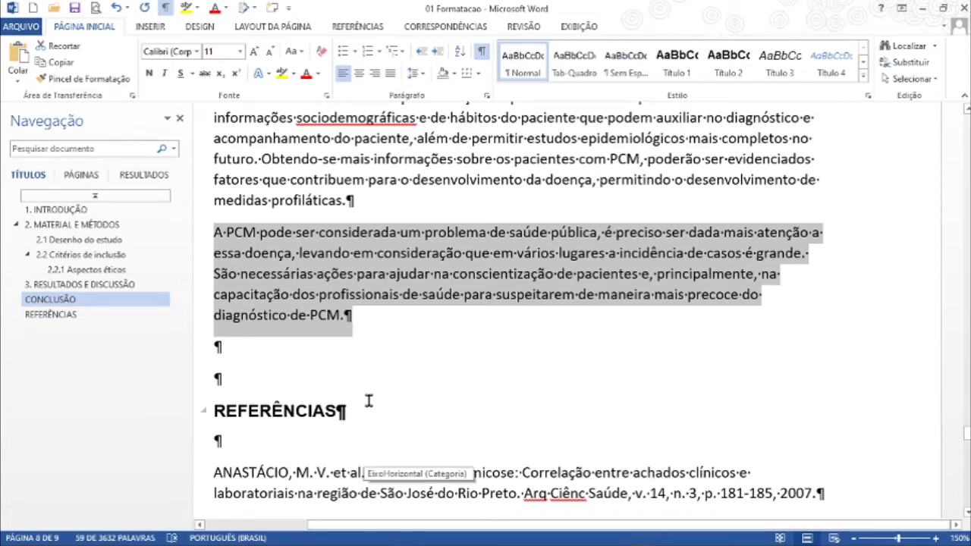
{"action": "left_click", "coordinate": [201, 51]}
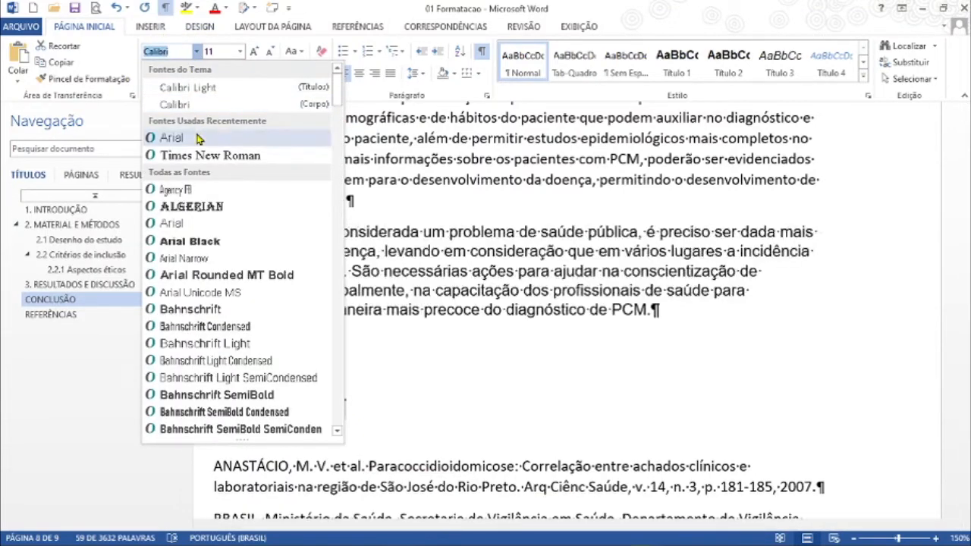
{"action": "left_click", "coordinate": [162, 116]}
{"action": "left_click", "coordinate": [240, 50]}
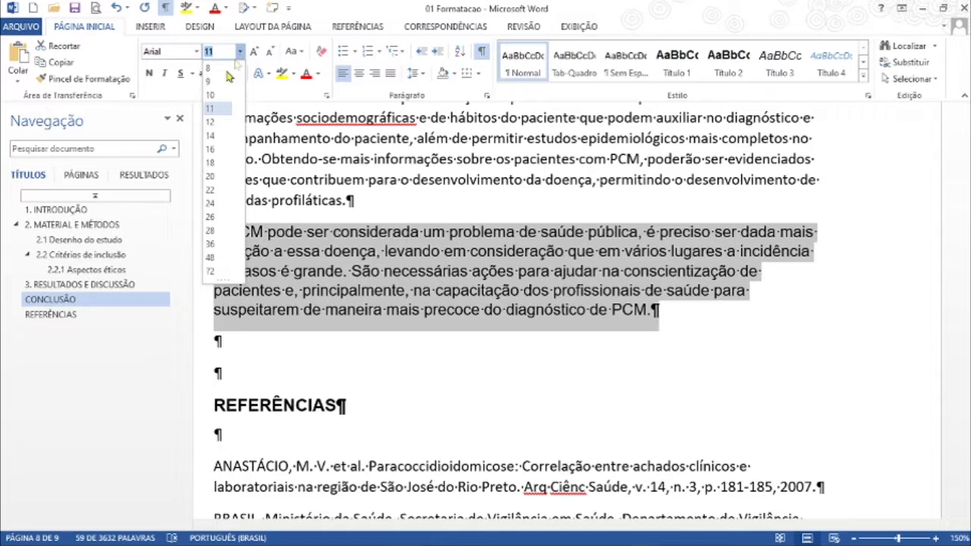
{"action": "left_click", "coordinate": [218, 120]}
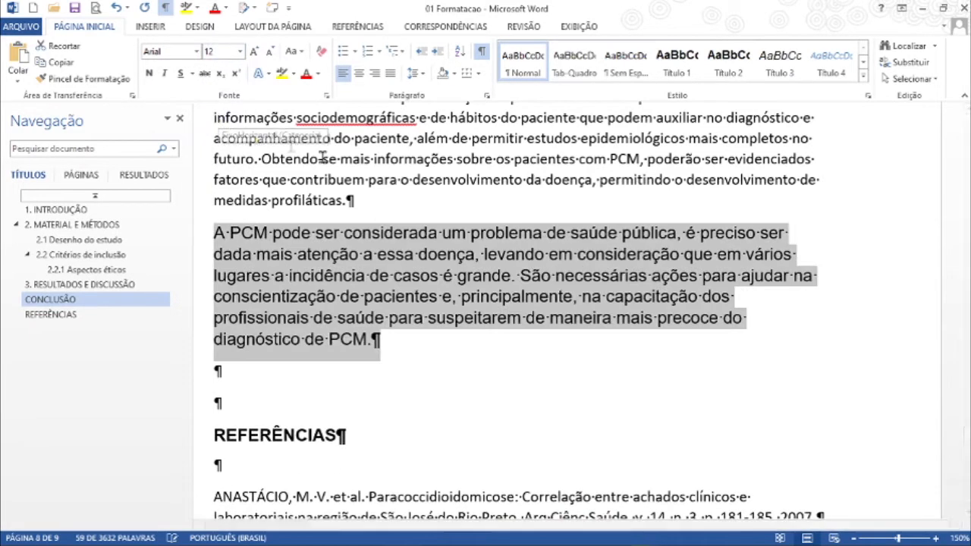
Step: Set the selected last CONCLUSÃO paragraph to 0 pt spacing after, 1,5 linhas line spacing and Justificada alignment
{"action": "left_click", "coordinate": [487, 97]}
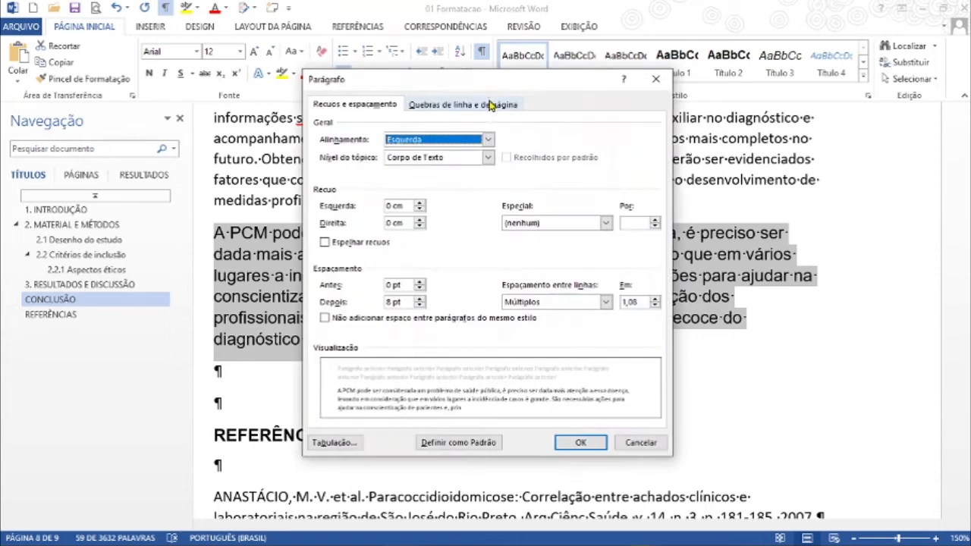
{"action": "left_click", "coordinate": [417, 306]}
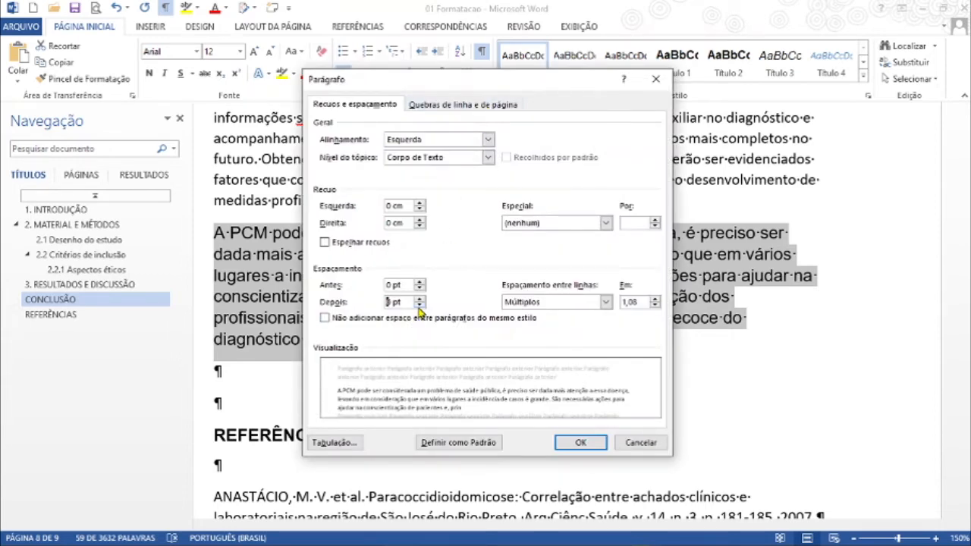
{"action": "left_click", "coordinate": [563, 303]}
{"action": "left_click", "coordinate": [573, 324]}
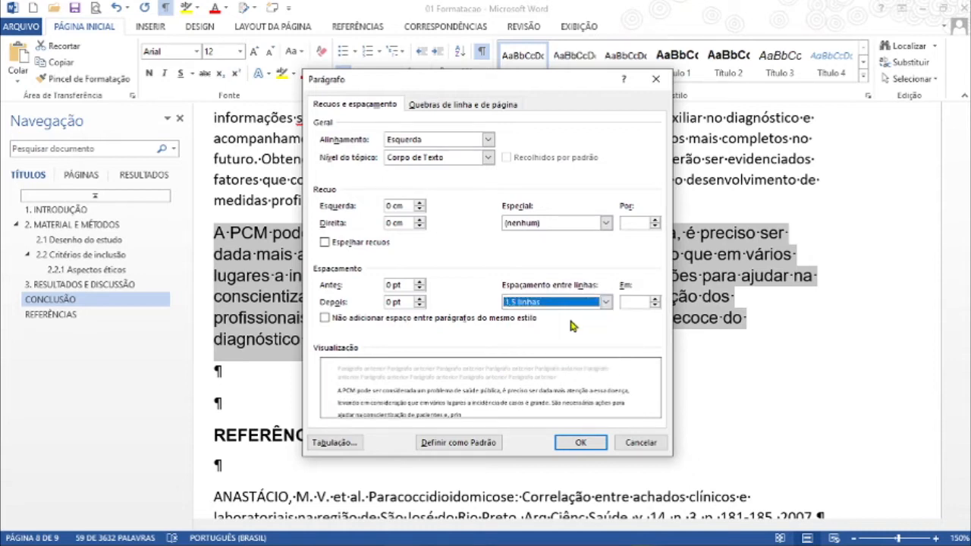
{"action": "left_click", "coordinate": [489, 140]}
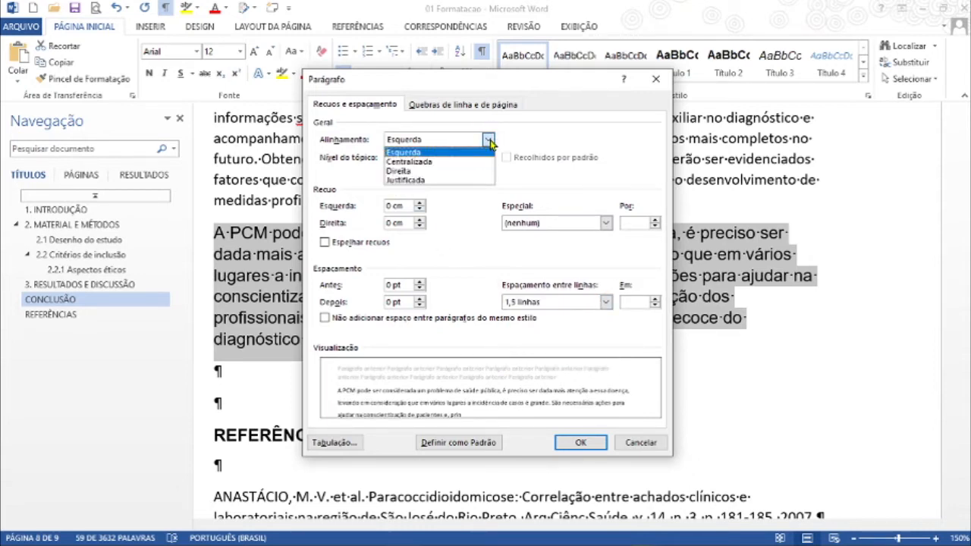
{"action": "left_click", "coordinate": [424, 180]}
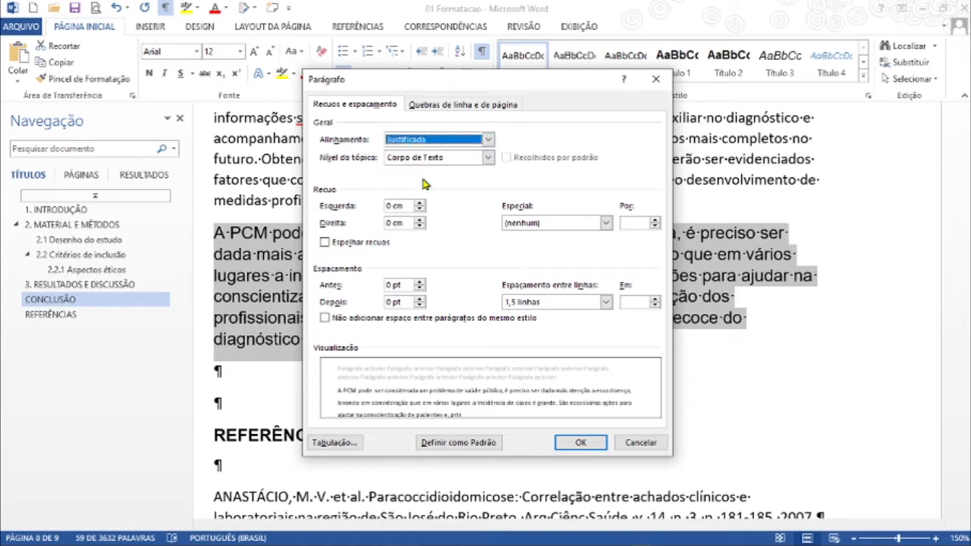
Step: Give the paragraph a special Primeira linha indent of 2 cm and apply the paragraph settings
{"action": "left_click", "coordinate": [605, 224]}
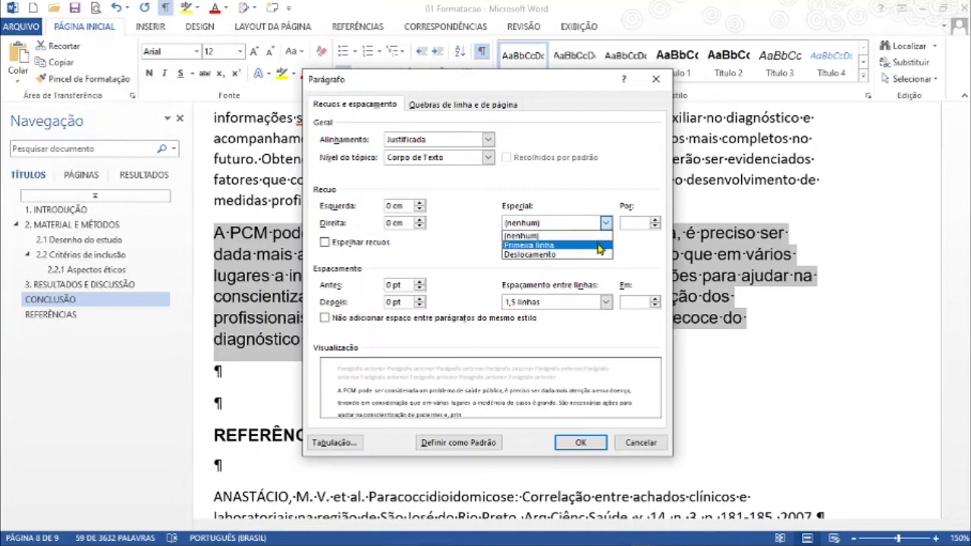
{"action": "left_click", "coordinate": [599, 245]}
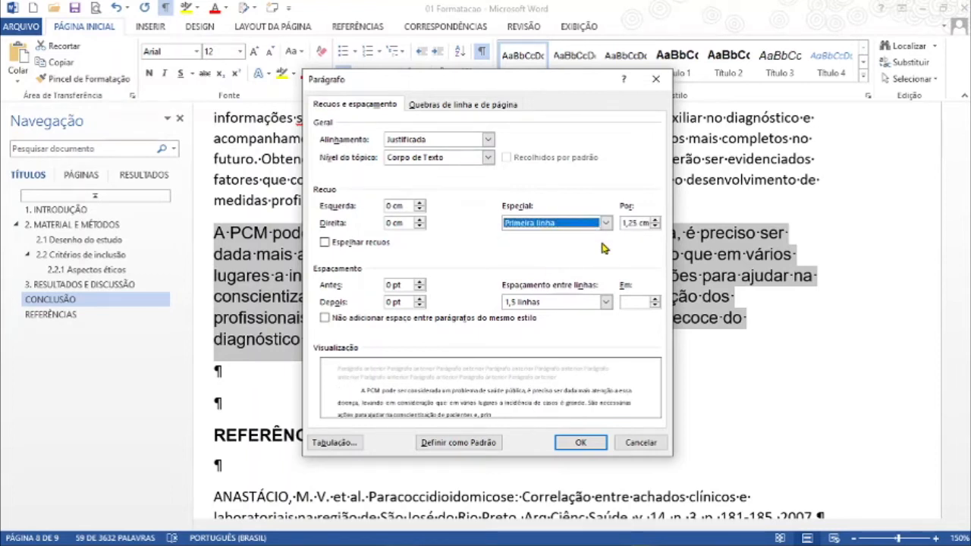
{"action": "left_click", "coordinate": [634, 224]}
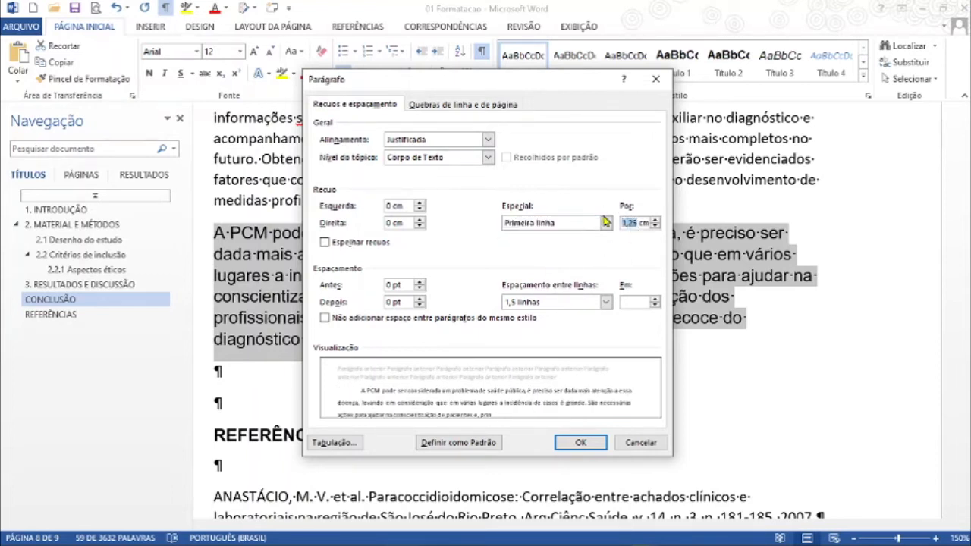
{"action": "type", "text": "2"}
{"action": "left_click", "coordinate": [580, 442]}
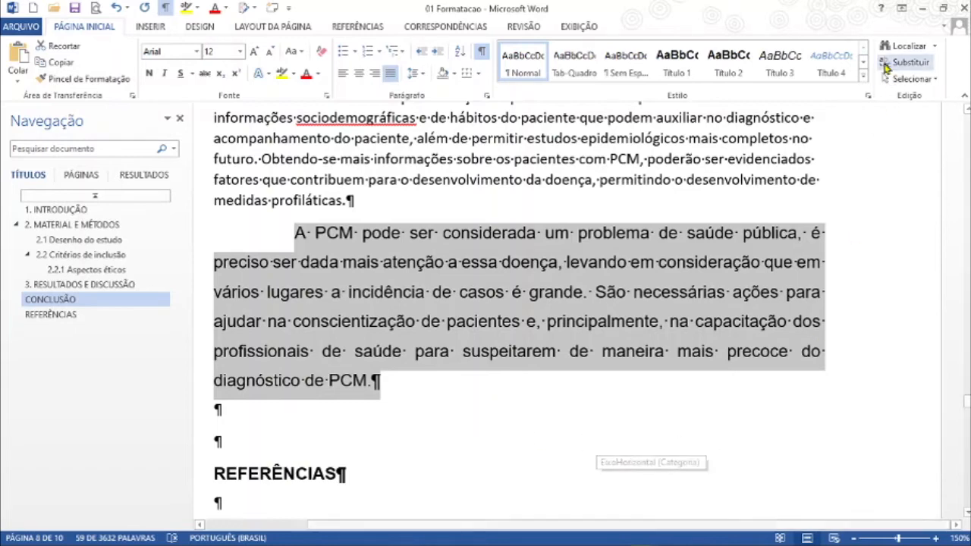
Step: Create a new style named "Parágrafos" from the formatting of the selected paragraph
{"action": "left_click", "coordinate": [862, 75]}
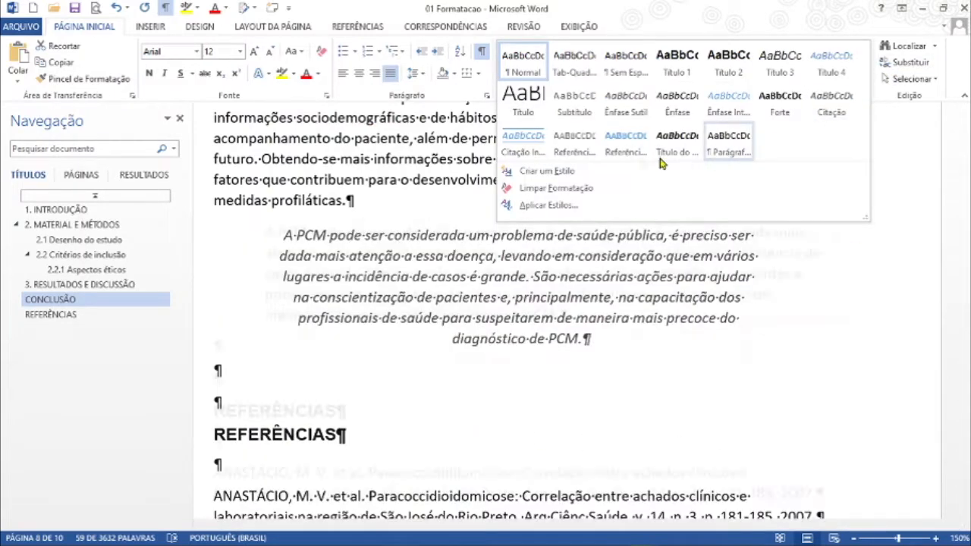
{"action": "left_click", "coordinate": [548, 171]}
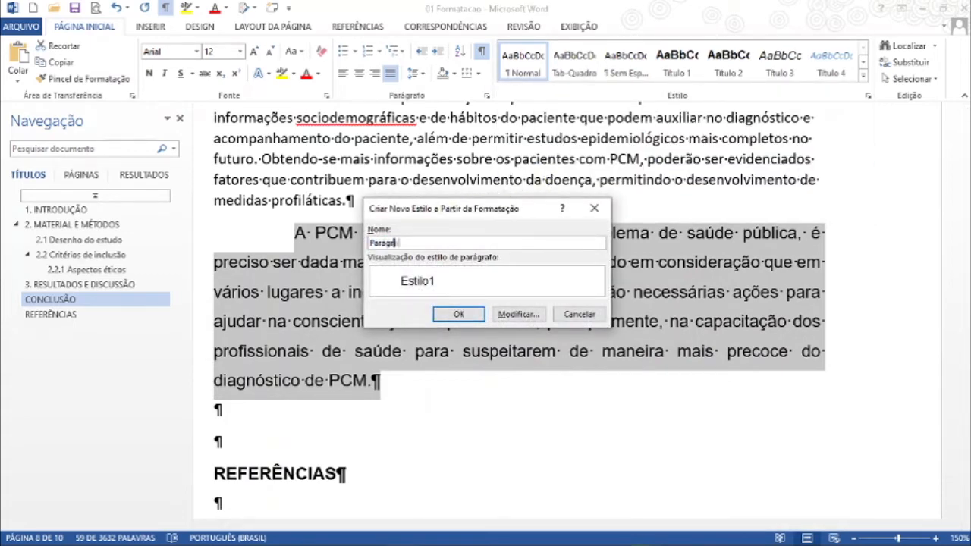
{"action": "left_click", "coordinate": [455, 313]}
Step: Apply the Parágrafos style to the remaining CONCLUSÃO paragraphs, including the blank line under the heading
{"action": "scroll", "coordinate": [334, 407], "scroll_direction": "up", "scroll_amount": 1}
{"action": "scroll", "coordinate": [334, 407], "scroll_direction": "up", "scroll_amount": 2}
{"action": "left_click", "coordinate": [352, 355]}
{"action": "scroll", "coordinate": [352, 367], "scroll_direction": "up", "scroll_amount": 1}
{"action": "scroll", "coordinate": [334, 363], "scroll_direction": "up", "scroll_amount": 6}
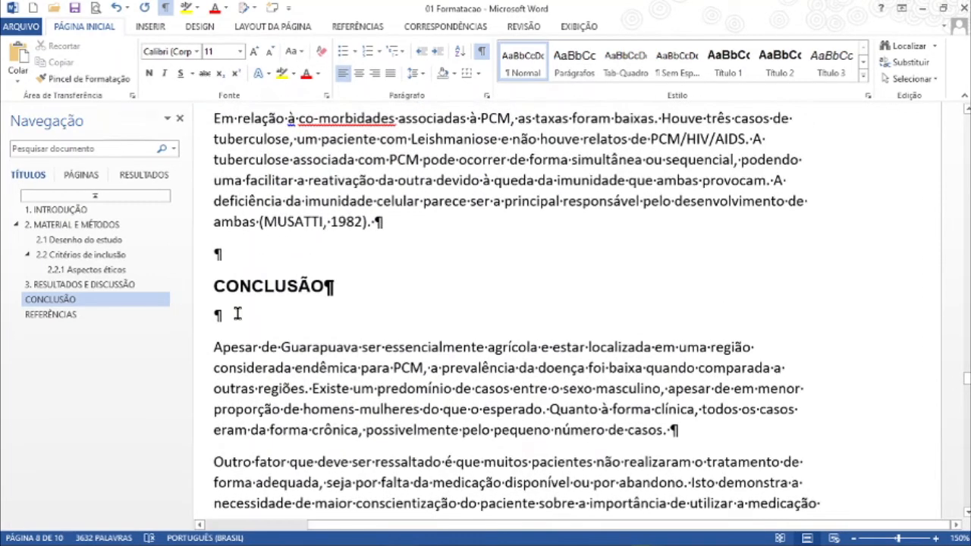
{"action": "left_click", "coordinate": [237, 314], "text": "shift"}
{"action": "left_click", "coordinate": [573, 67]}
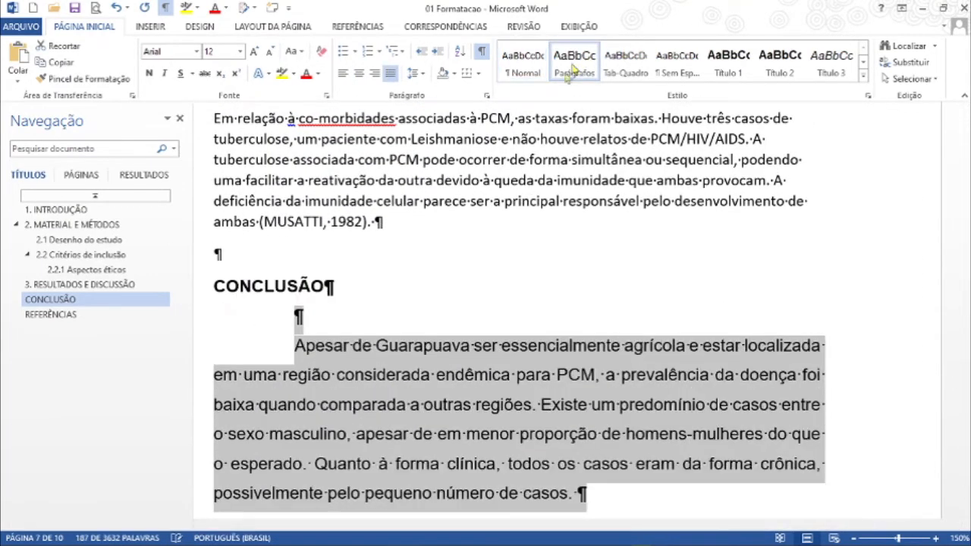
Step: Apply the Parágrafos style to the text between the Tabela 2 table and the CONCLUSÃO heading
{"action": "left_click", "coordinate": [278, 253]}
{"action": "scroll", "coordinate": [339, 279], "scroll_direction": "up", "scroll_amount": 2}
{"action": "scroll", "coordinate": [339, 280], "scroll_direction": "up", "scroll_amount": 10}
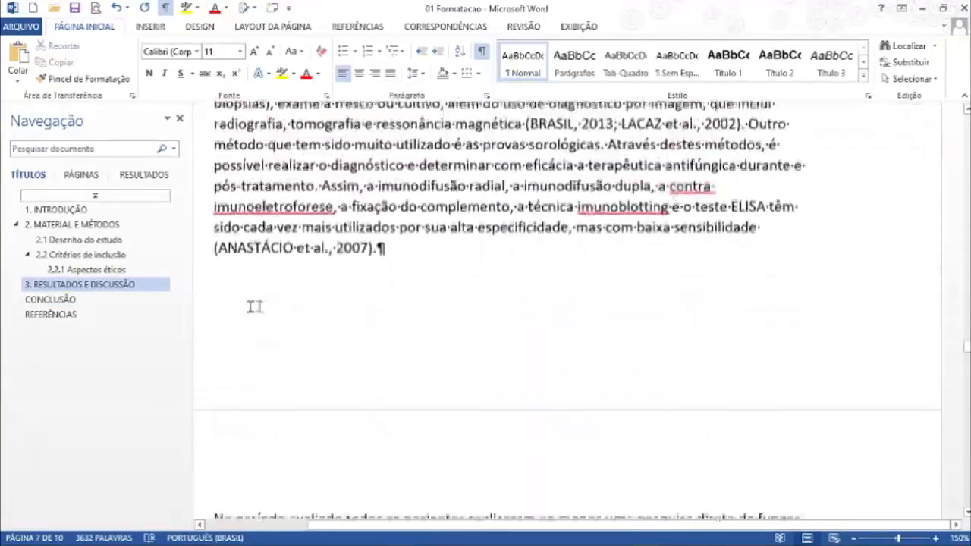
{"action": "scroll", "coordinate": [254, 306], "scroll_direction": "up", "scroll_amount": 4}
{"action": "left_click", "coordinate": [228, 297], "text": "shift"}
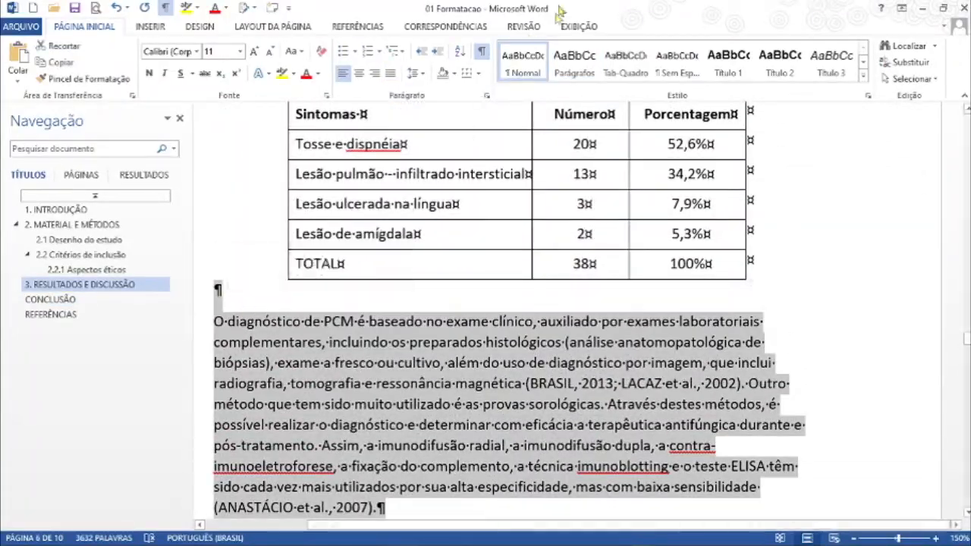
{"action": "left_click", "coordinate": [574, 64]}
Step: Apply the Parágrafos style to the text from below the Tabela 1 table through the paragraph ending "LIMA, 2010)"
{"action": "scroll", "coordinate": [277, 322], "scroll_direction": "up", "scroll_amount": 3}
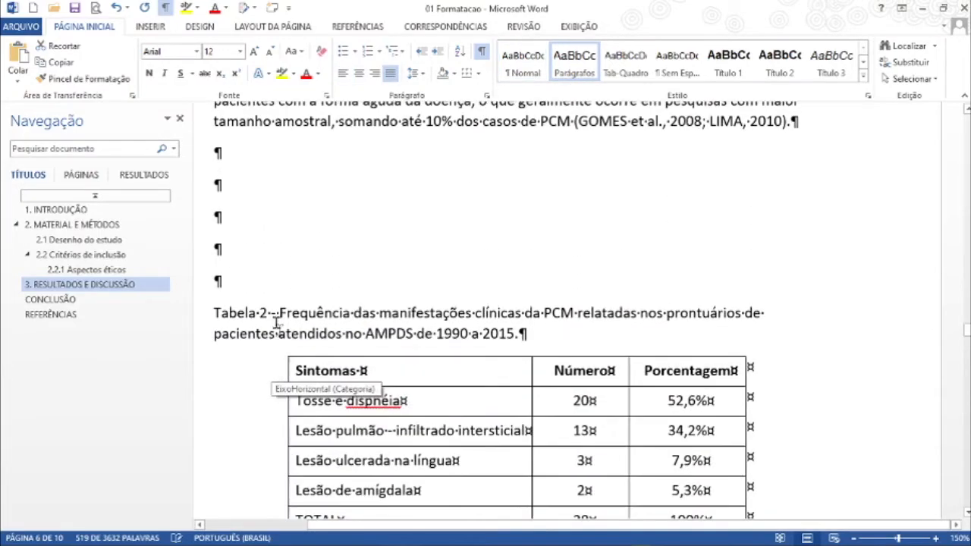
{"action": "scroll", "coordinate": [261, 252], "scroll_direction": "up", "scroll_amount": 5}
{"action": "left_click", "coordinate": [806, 327]}
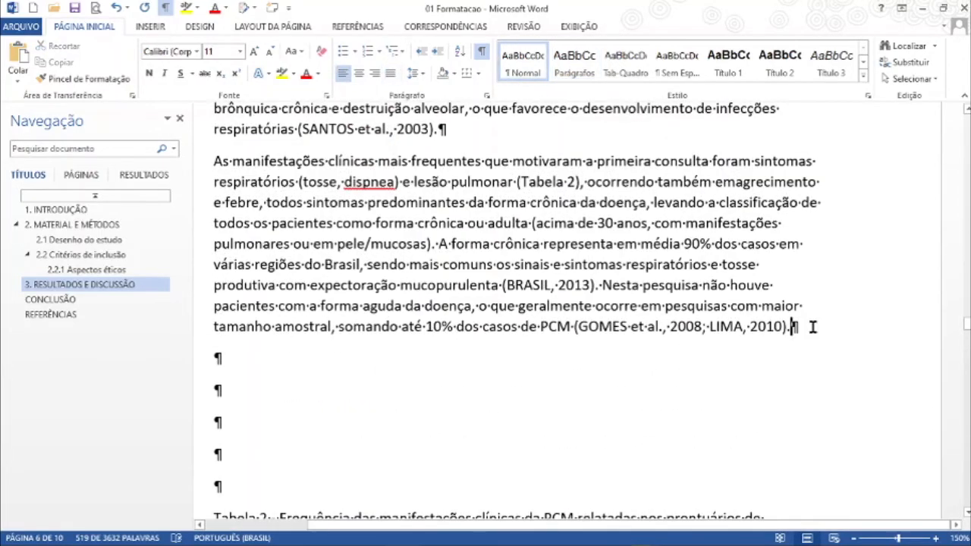
{"action": "scroll", "coordinate": [469, 390], "scroll_direction": "up", "scroll_amount": 1}
{"action": "scroll", "coordinate": [469, 390], "scroll_direction": "up", "scroll_amount": 15}
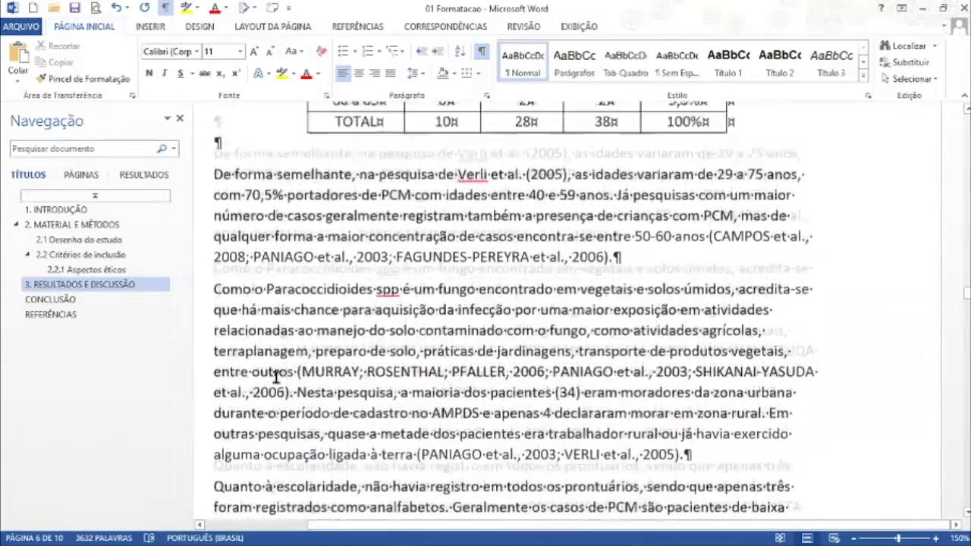
{"action": "scroll", "coordinate": [277, 376], "scroll_direction": "up", "scroll_amount": 5}
{"action": "left_click", "coordinate": [249, 281], "text": "shift"}
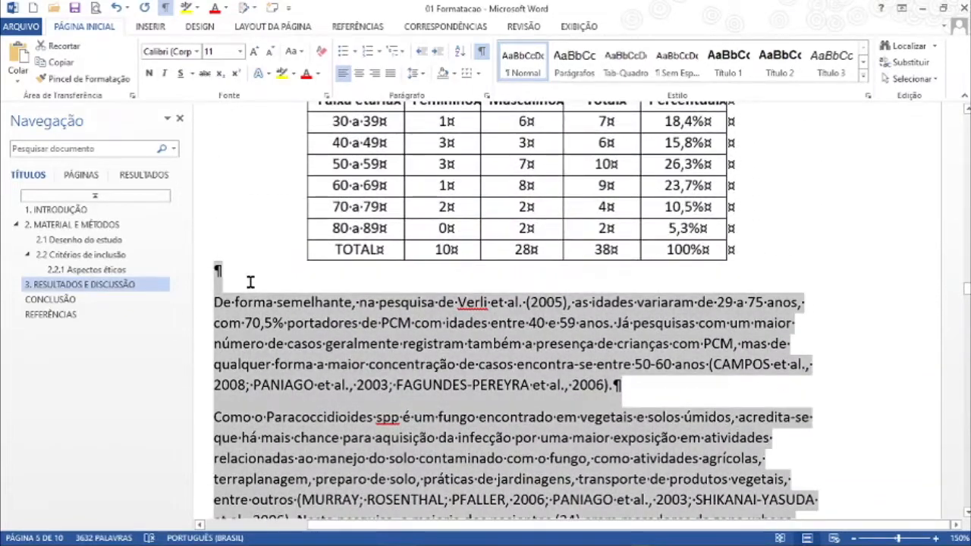
{"action": "left_click", "coordinate": [574, 60]}
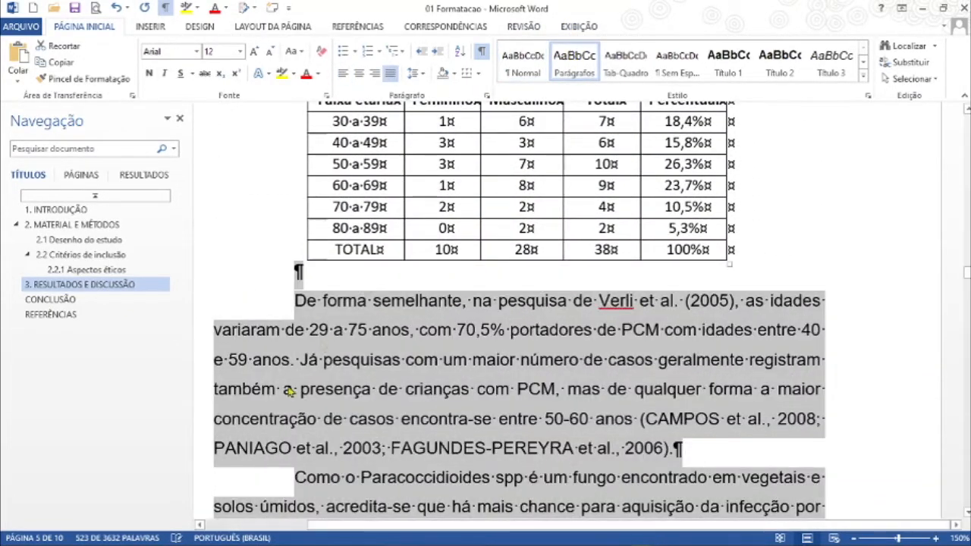
Step: Apply the Parágrafos style to the text between the Figura 1 chart and the Tabela 1 caption
{"action": "scroll", "coordinate": [255, 443], "scroll_direction": "up", "scroll_amount": 3}
{"action": "scroll", "coordinate": [255, 443], "scroll_direction": "up", "scroll_amount": 3}
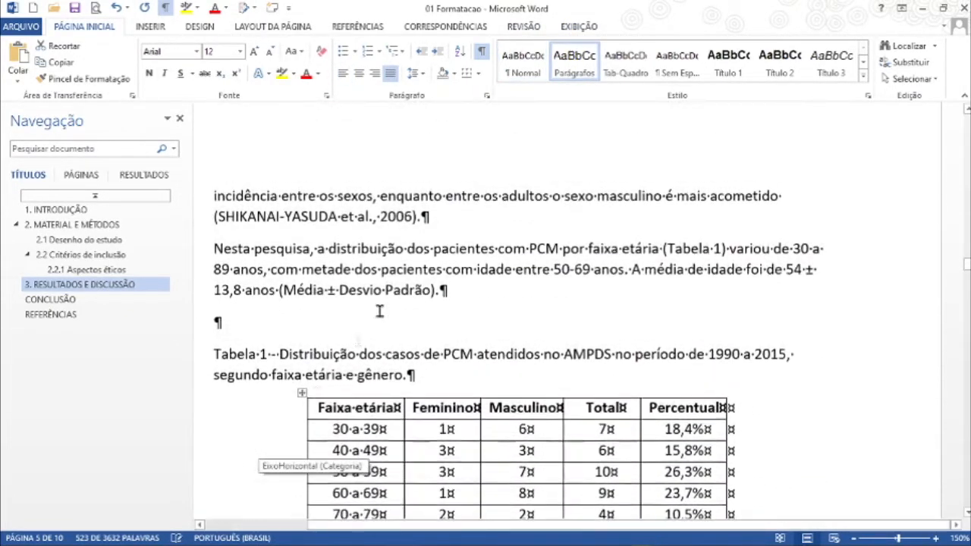
{"action": "left_click", "coordinate": [328, 325]}
{"action": "scroll", "coordinate": [328, 327], "scroll_direction": "up", "scroll_amount": 8}
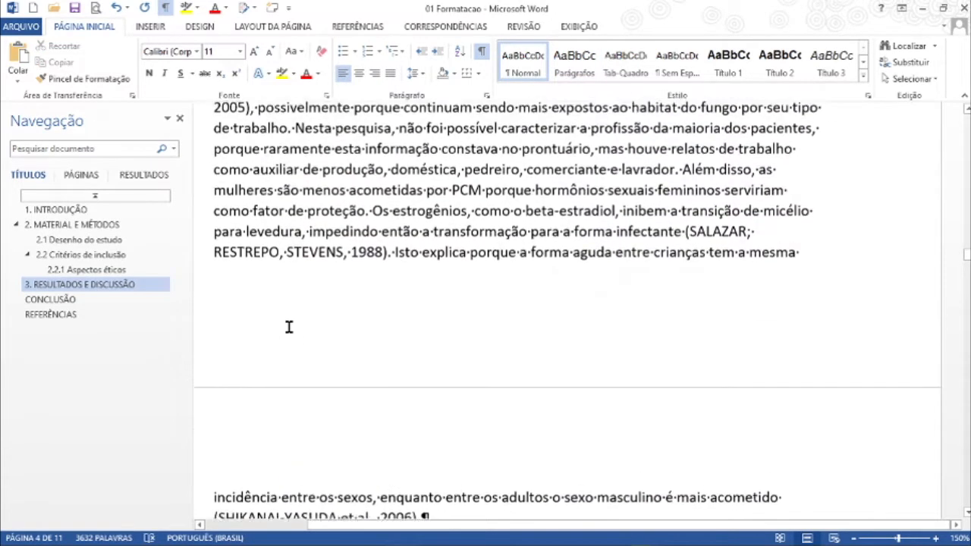
{"action": "scroll", "coordinate": [242, 356], "scroll_direction": "up", "scroll_amount": 6}
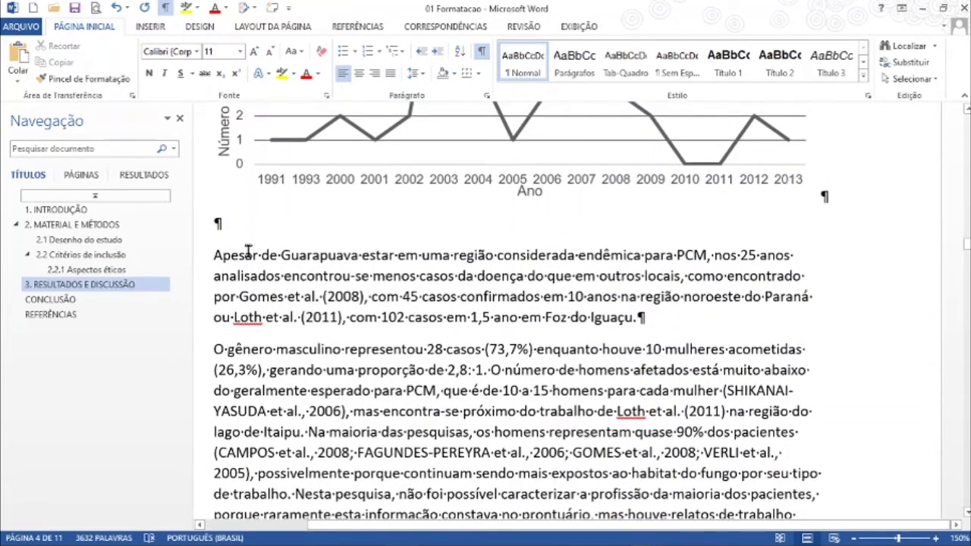
{"action": "left_click", "coordinate": [244, 241], "text": "shift"}
{"action": "left_click", "coordinate": [574, 62]}
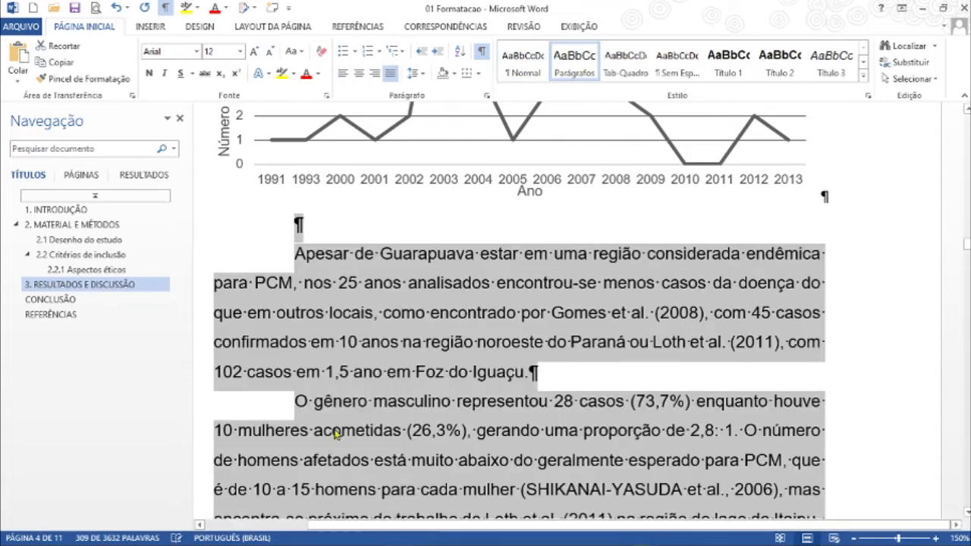
Step: Apply the Parágrafos style to the opening paragraph of "3. RESULTADOS E DISCUSSÃO" and its preceding blank line, and save the document
{"action": "scroll", "coordinate": [358, 408], "scroll_direction": "up", "scroll_amount": 10}
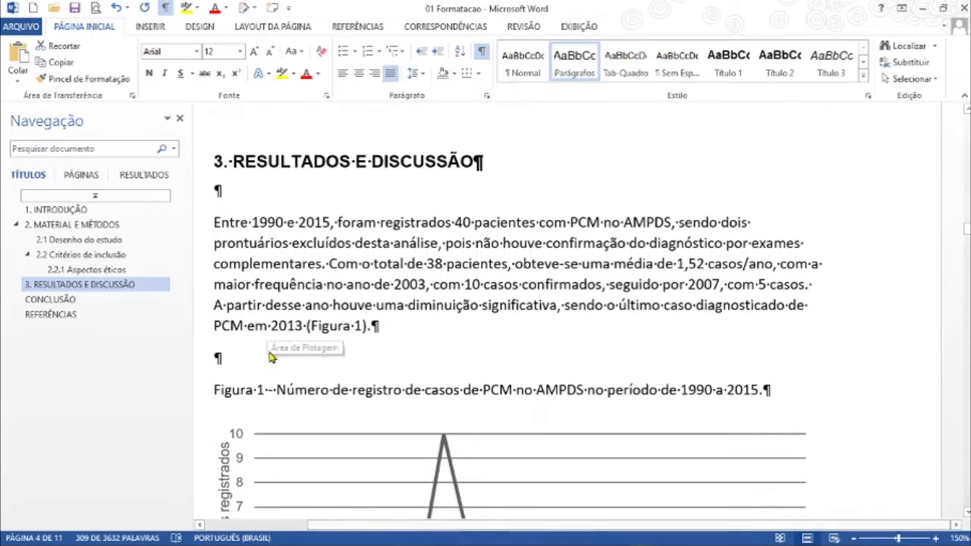
{"action": "left_click", "coordinate": [260, 351]}
{"action": "left_click", "coordinate": [217, 189], "text": "shift"}
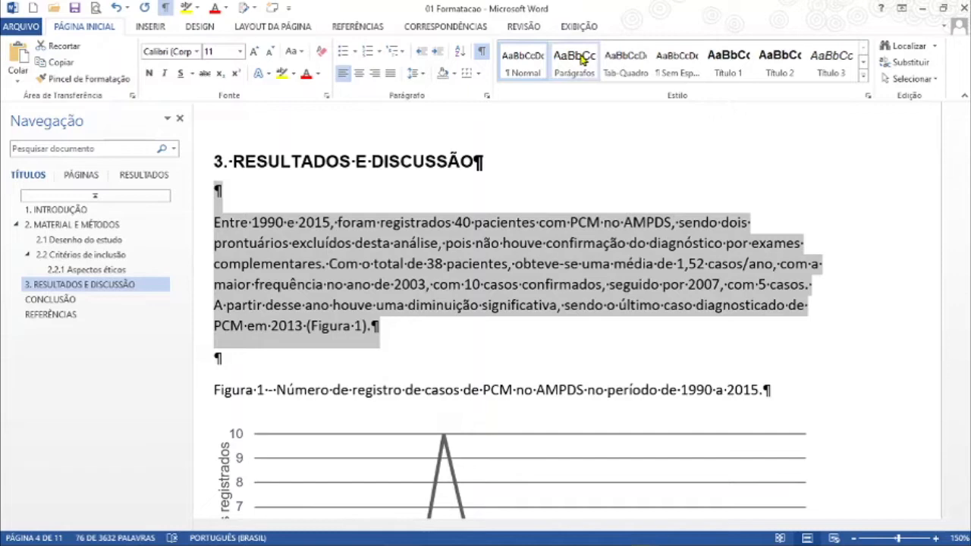
{"action": "left_click", "coordinate": [582, 59]}
{"action": "left_click", "coordinate": [72, 8]}
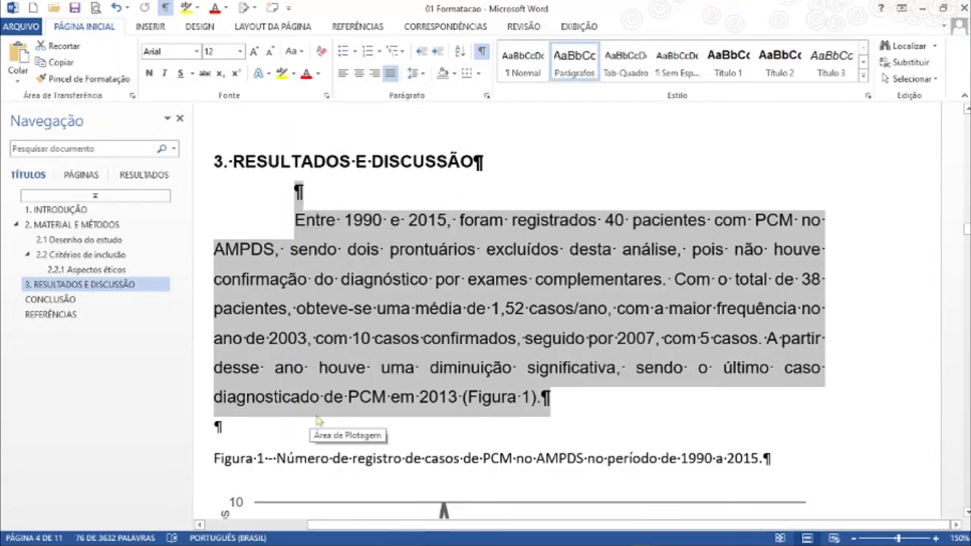
Step: Apply the Parágrafos style to the body paragraphs under "2.2.1 Aspectos éticos" and "2.2 Critérios de inclusão"
{"action": "scroll", "coordinate": [311, 398], "scroll_direction": "up", "scroll_amount": 5}
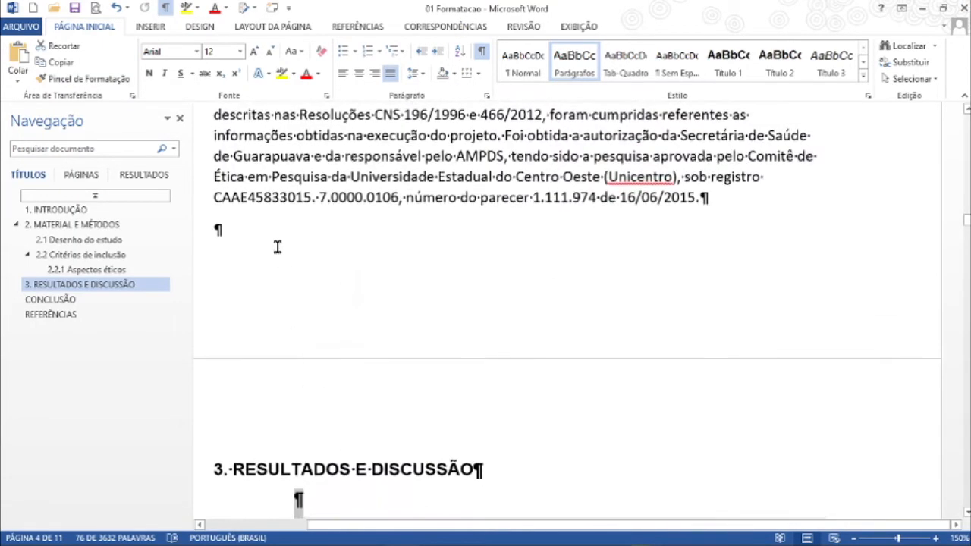
{"action": "left_click", "coordinate": [255, 292]}
{"action": "scroll", "coordinate": [256, 295], "scroll_direction": "up", "scroll_amount": 3}
{"action": "triple_click", "coordinate": [215, 352]}
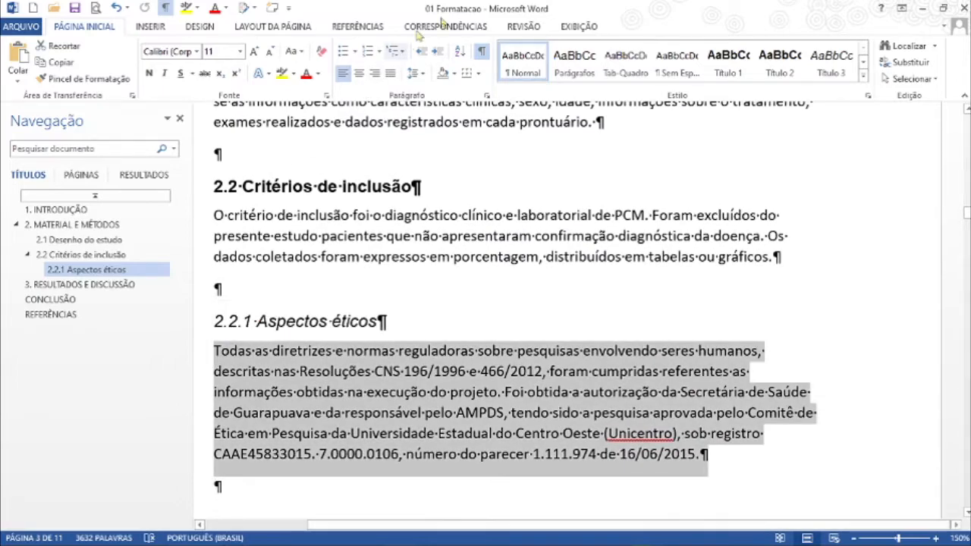
{"action": "left_click", "coordinate": [574, 62]}
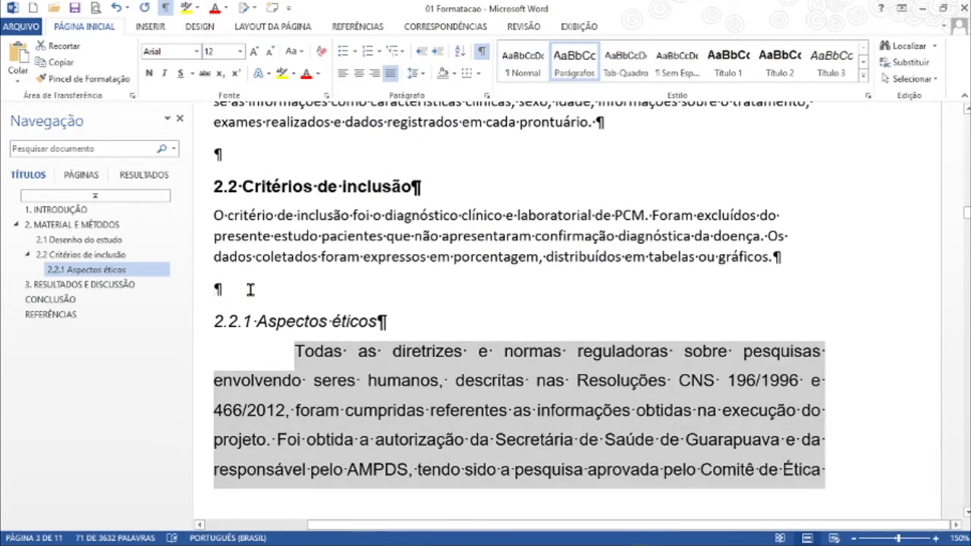
{"action": "left_click", "coordinate": [249, 288]}
{"action": "triple_click", "coordinate": [216, 220]}
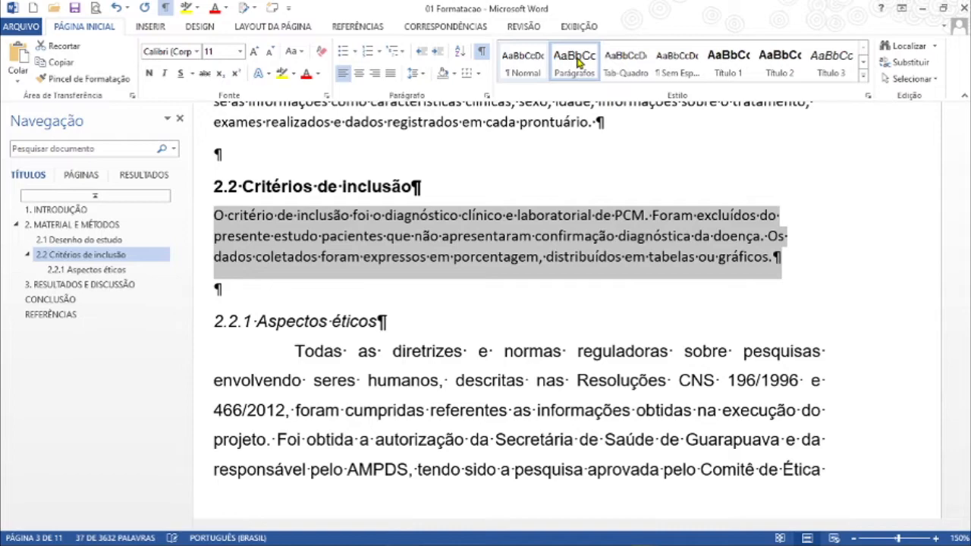
{"action": "left_click", "coordinate": [574, 62]}
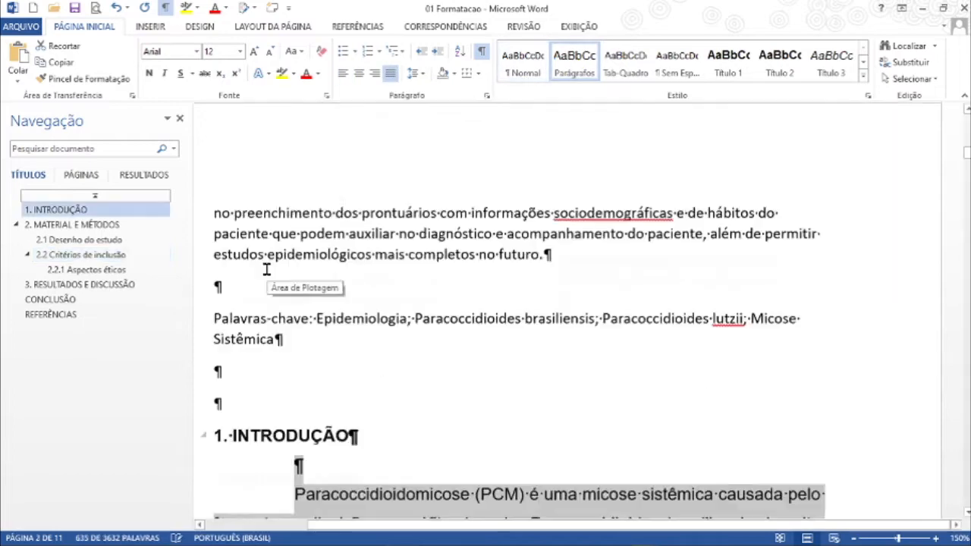
Step: Justify the RESUMO abstract paragraph and set its font to Arial, size 10
{"action": "scroll", "coordinate": [295, 354], "scroll_direction": "up", "scroll_amount": 7}
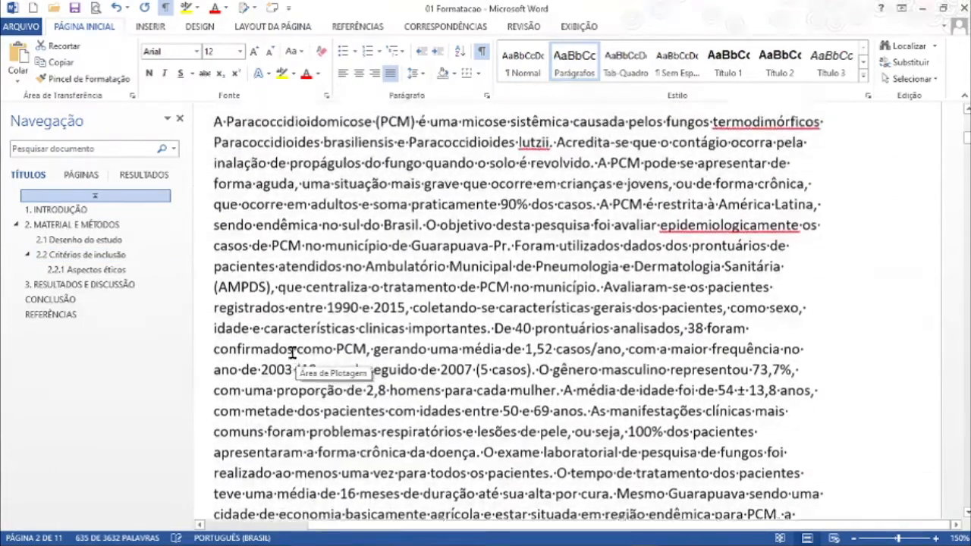
{"action": "scroll", "coordinate": [292, 351], "scroll_direction": "up", "scroll_amount": 3}
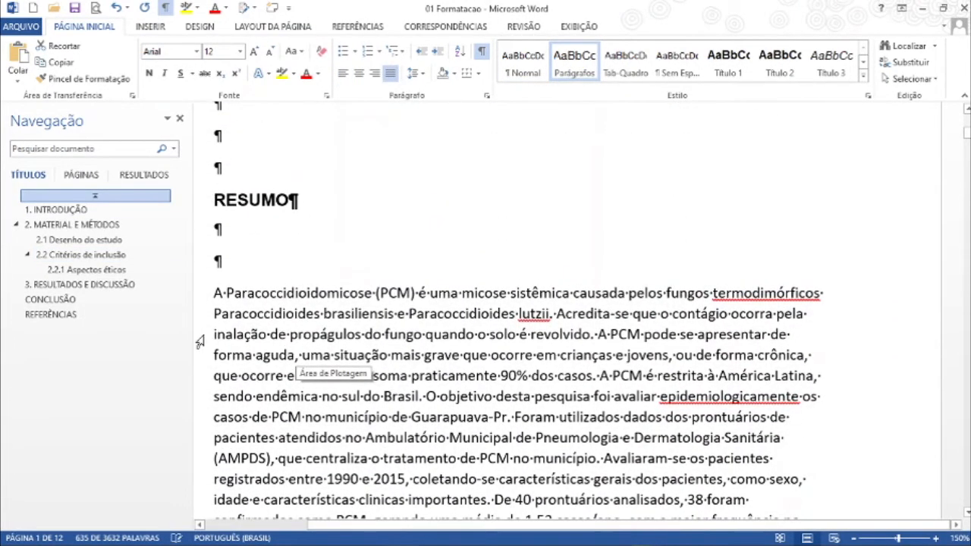
{"action": "double_click", "coordinate": [199, 341]}
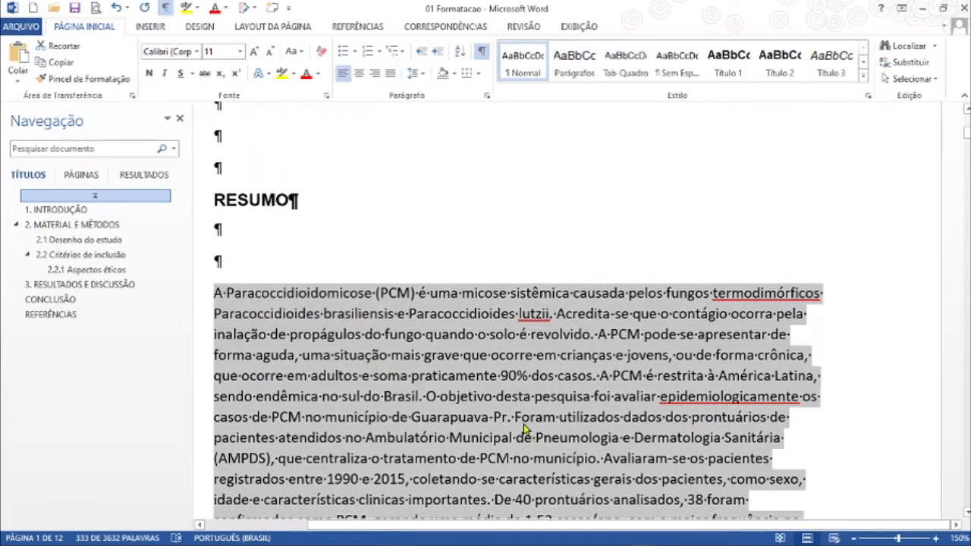
{"action": "left_click", "coordinate": [390, 75]}
{"action": "left_click", "coordinate": [198, 51]}
{"action": "left_click", "coordinate": [175, 134]}
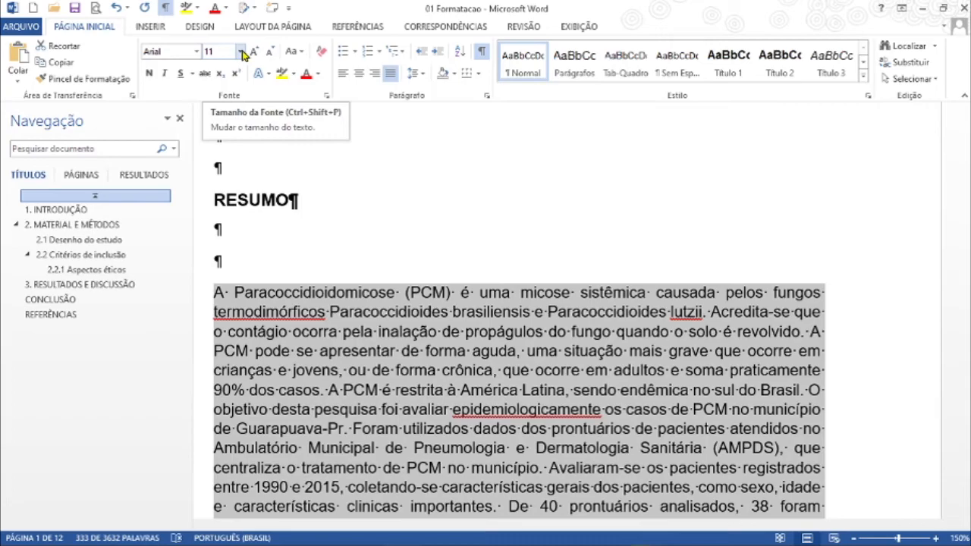
{"action": "left_click", "coordinate": [241, 52]}
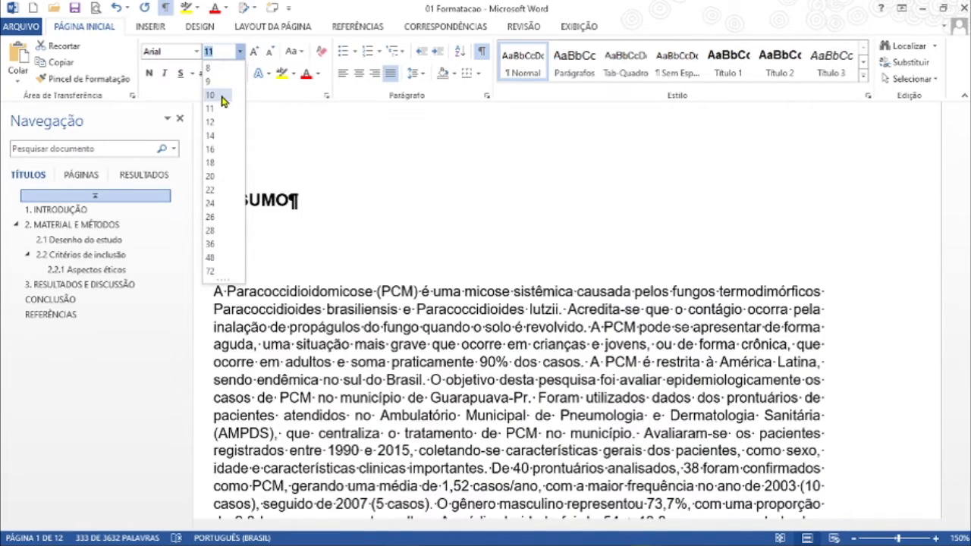
{"action": "left_click", "coordinate": [221, 97]}
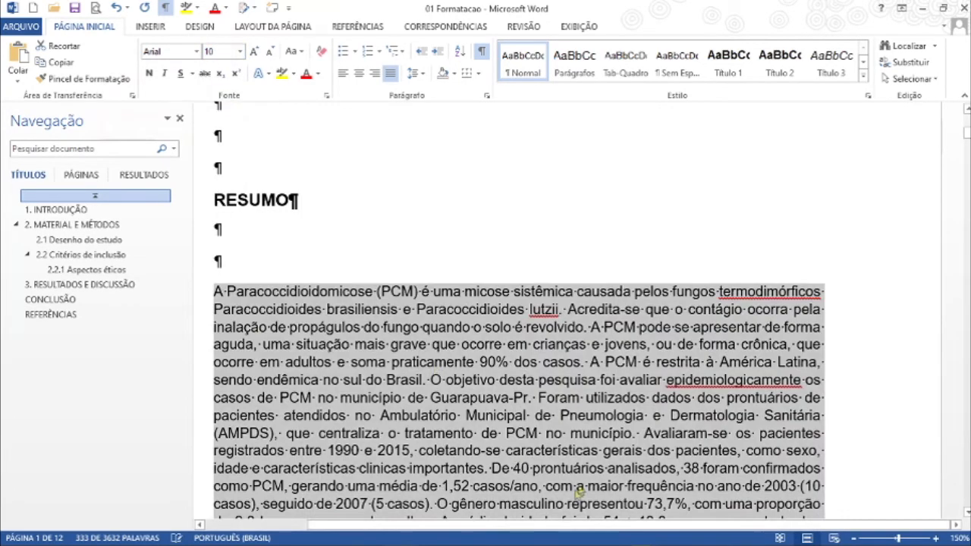
Step: Reduce the spacing after the RESUMO abstract paragraph to 0 pt
{"action": "scroll", "coordinate": [574, 494], "scroll_direction": "down", "scroll_amount": 5}
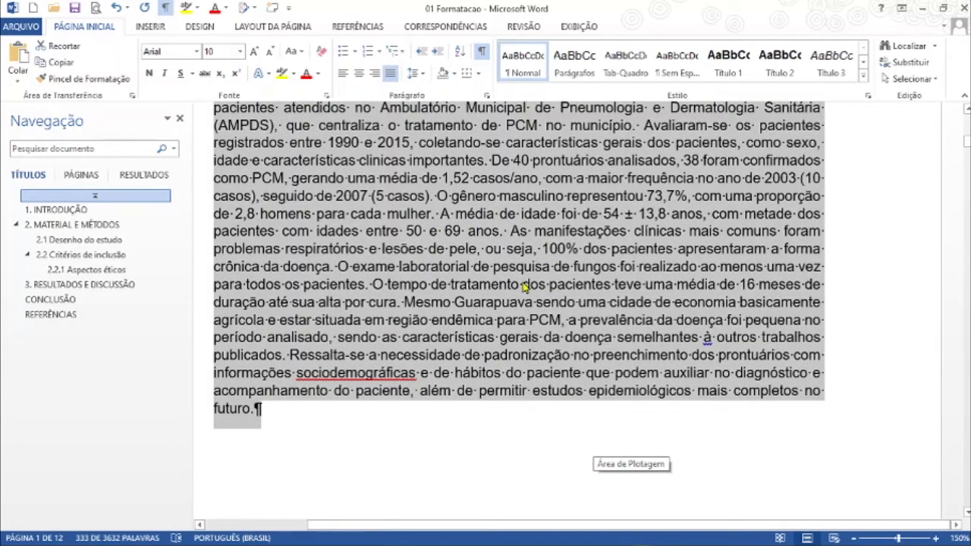
{"action": "left_click", "coordinate": [486, 95]}
{"action": "left_click", "coordinate": [419, 305]}
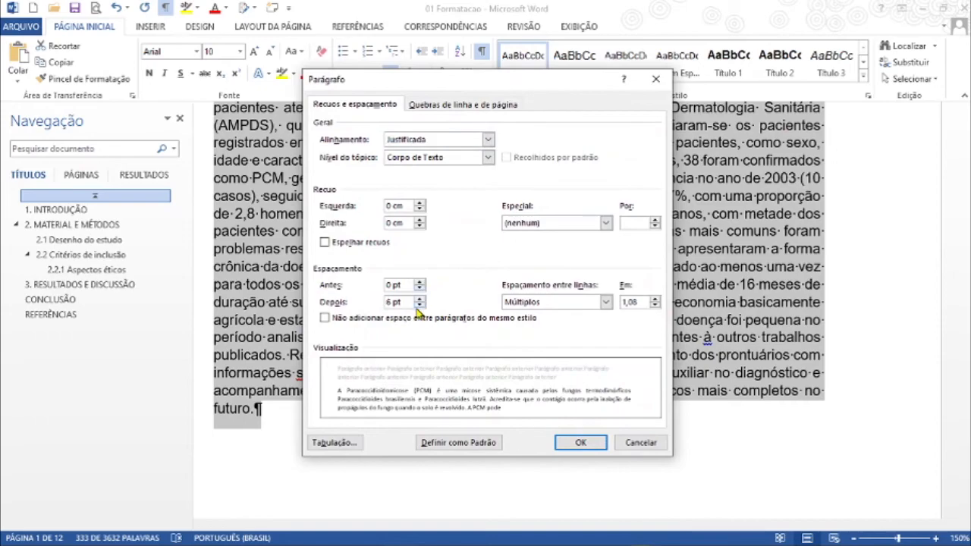
{"action": "left_click", "coordinate": [581, 443]}
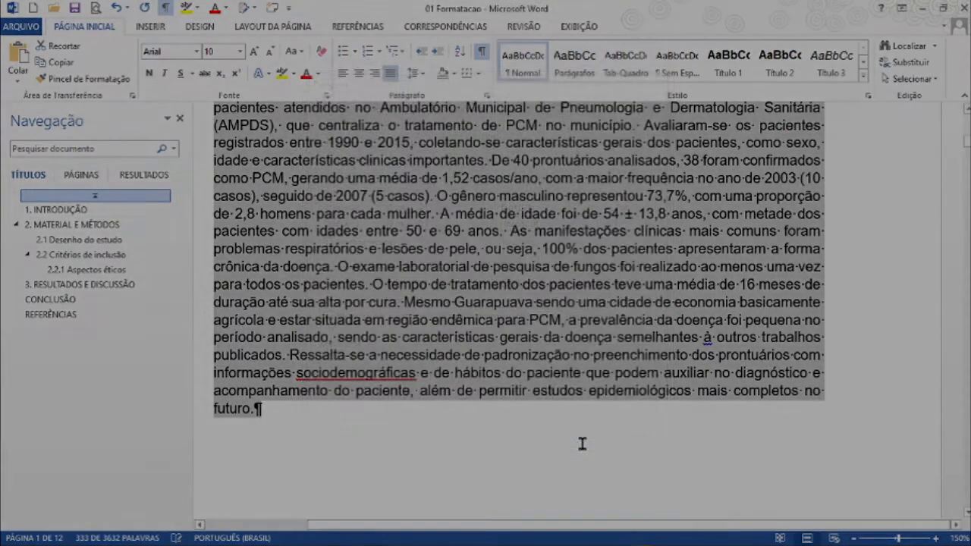